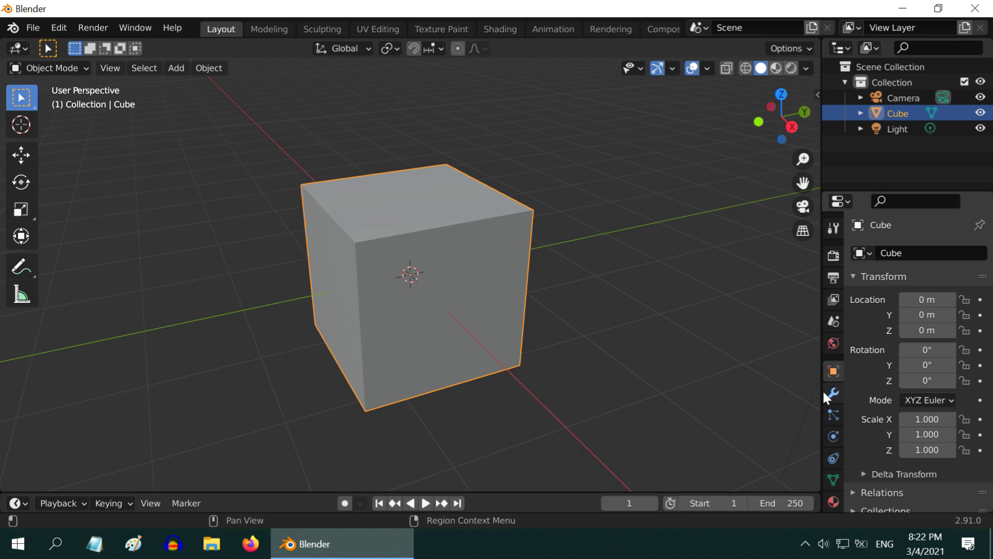
Add a UV sphere and move it along X to 1.4069 m, overlapping the cube.
left_click(177, 69)
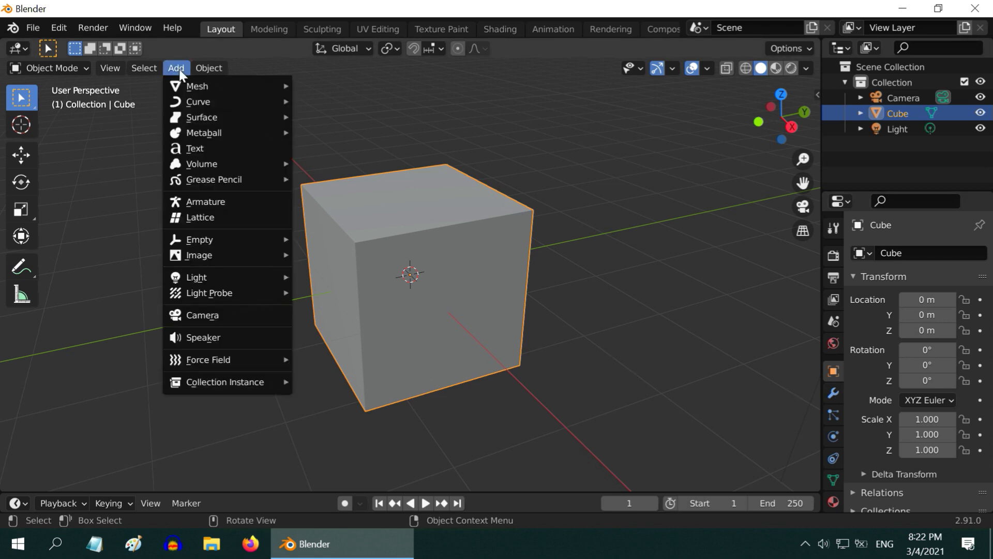
mouse_move(256, 86)
left_click(339, 132)
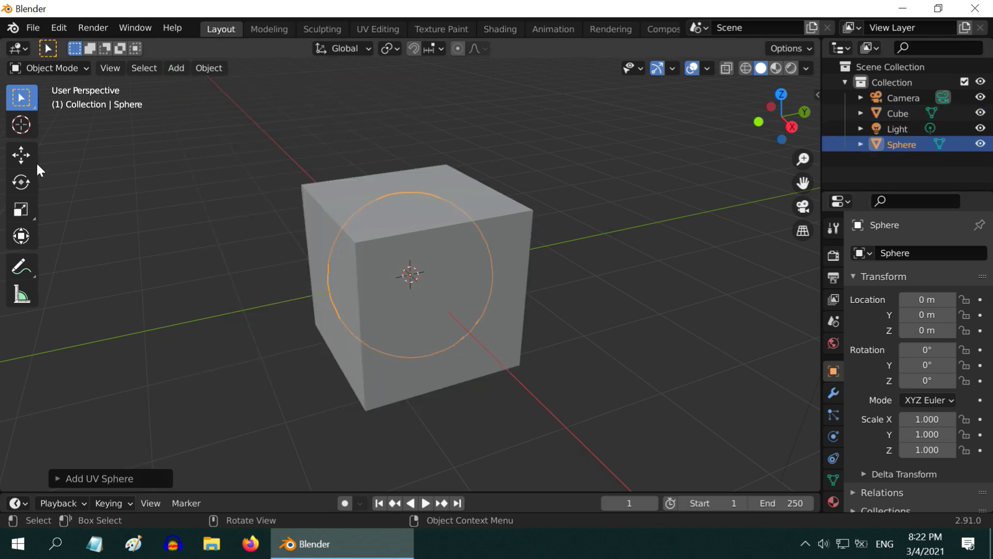
left_click(22, 155)
left_click_drag(435, 300, 485, 362)
middle_click_drag(401, 310, 528, 385)
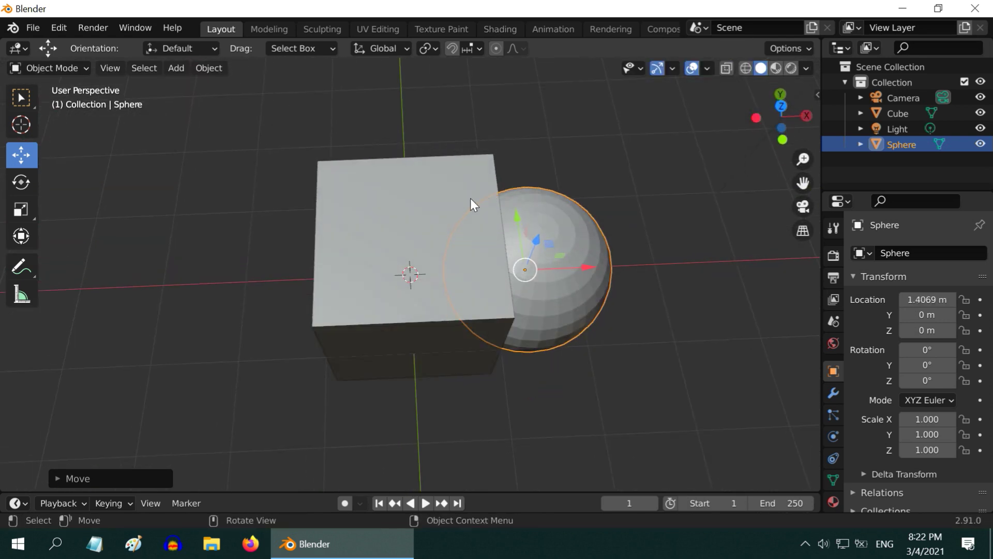
middle_click_drag(612, 366, 492, 288)
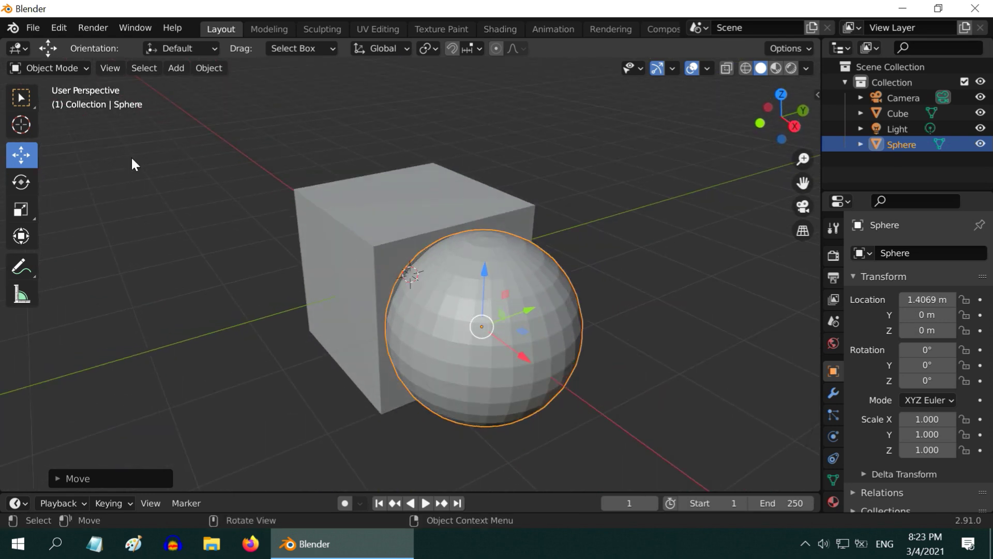
Add a Subdivision Surface modifier at level 3 to the sphere and apply it.
key("w")
left_click(833, 392)
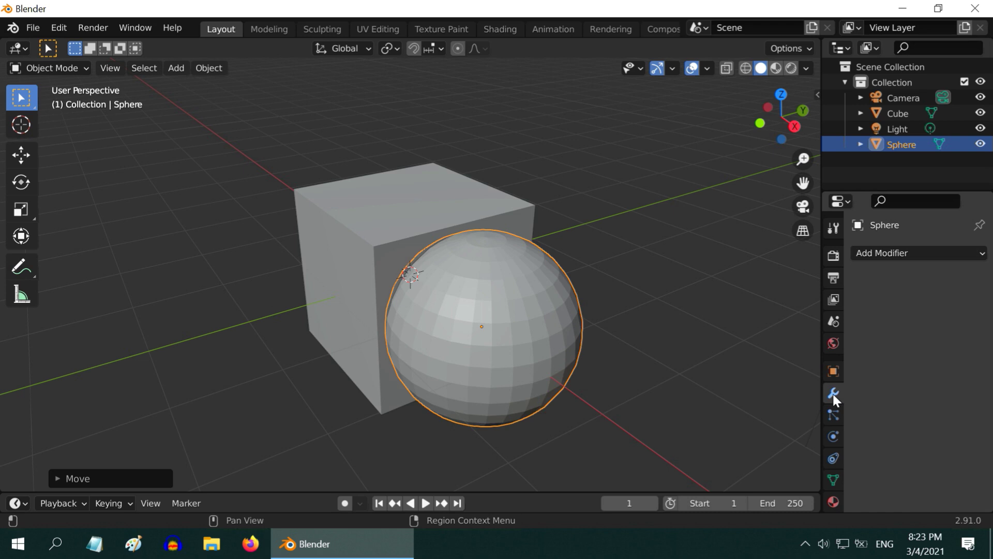
left_click(864, 256)
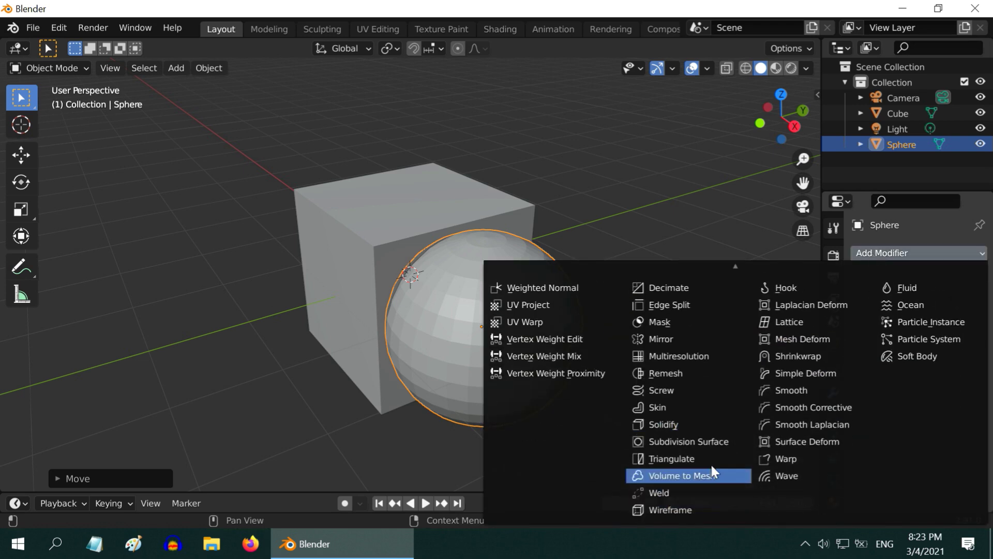
left_click(709, 442)
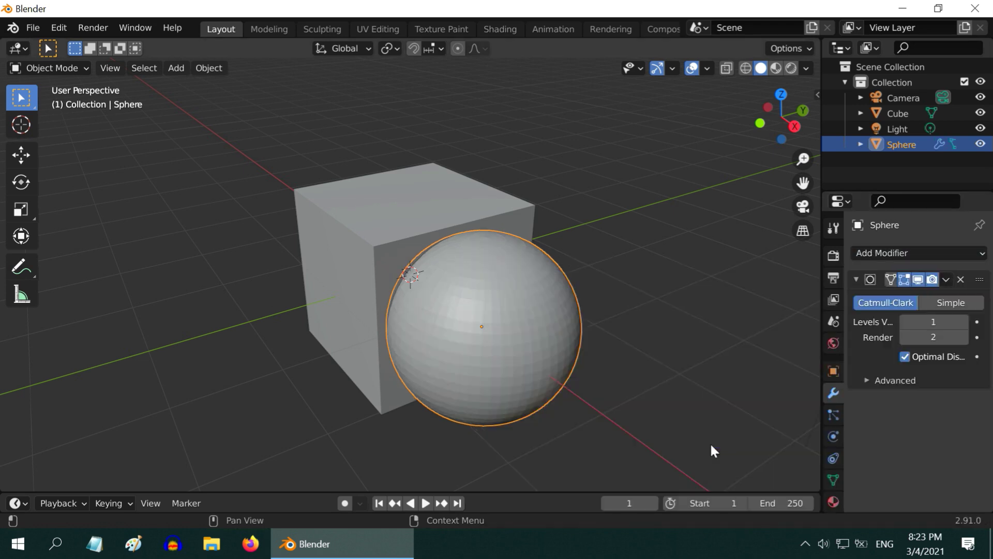
left_click(964, 322)
left_click(964, 321)
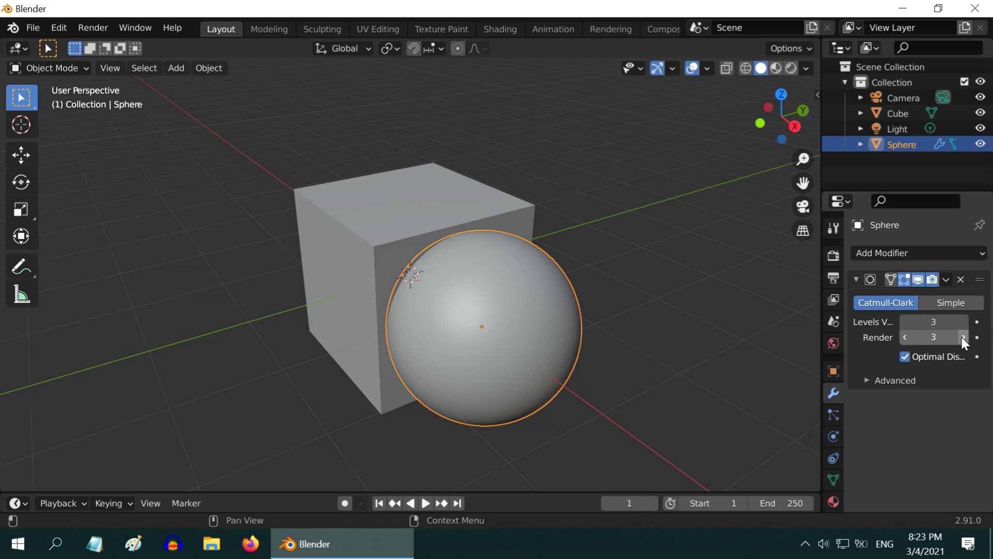
left_click(946, 279)
left_click(914, 296)
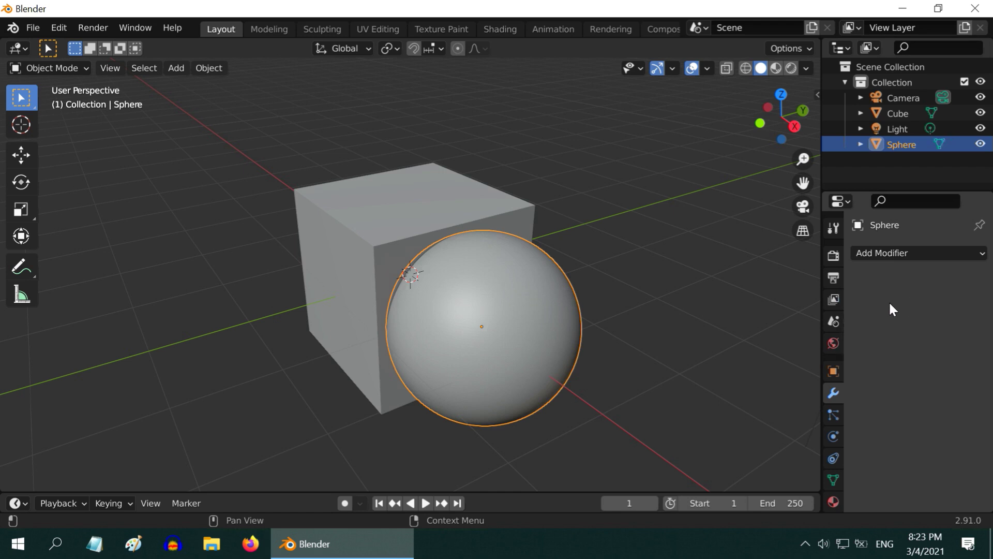
Add a Boolean Difference modifier to the cube with Sphere as the cutter, and apply it.
left_click(386, 238)
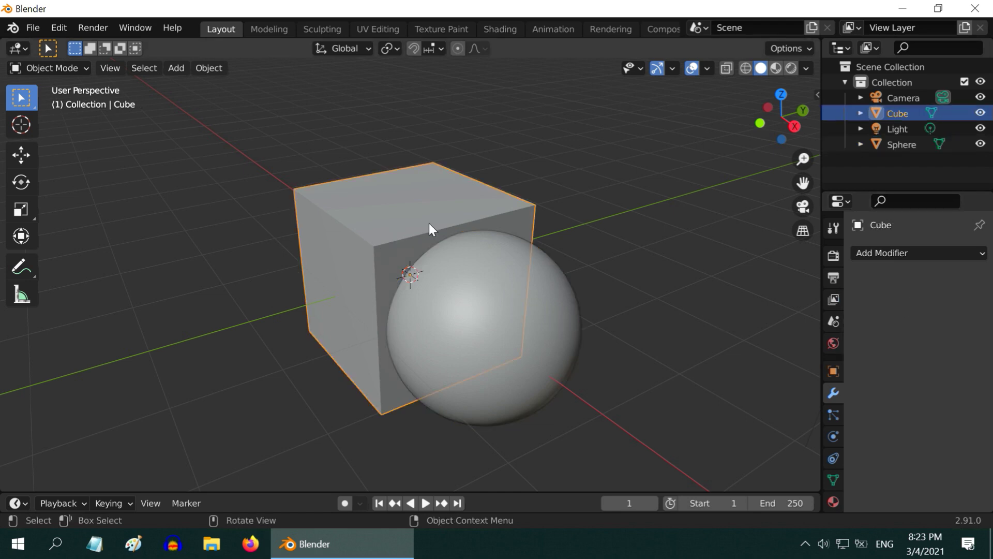
left_click(906, 253)
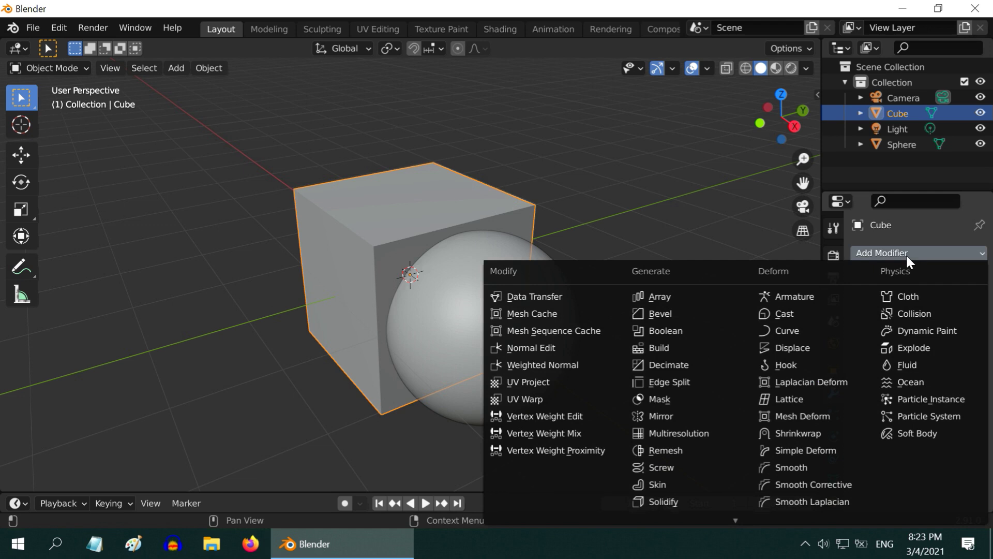
left_click(678, 330)
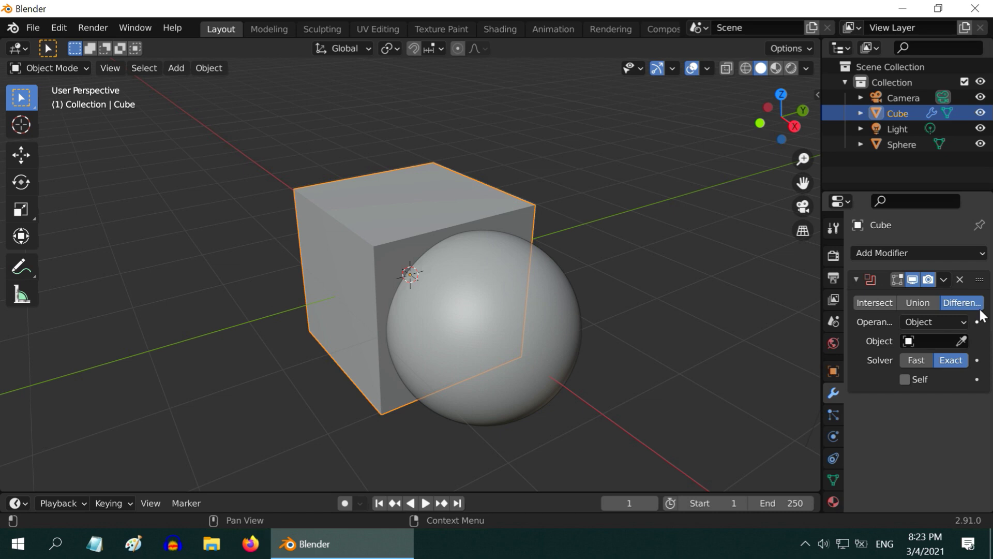
left_click(909, 344)
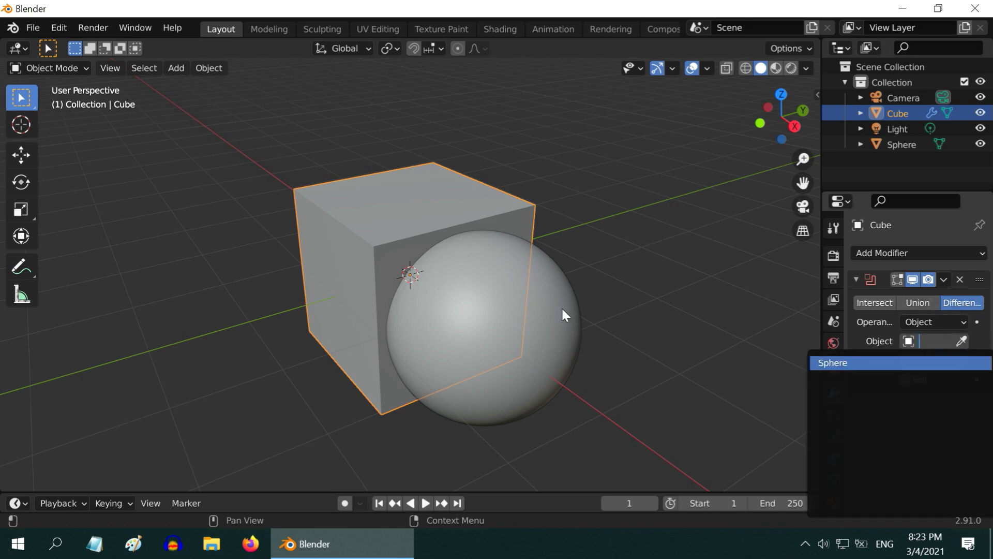
key("Return")
left_click(943, 279)
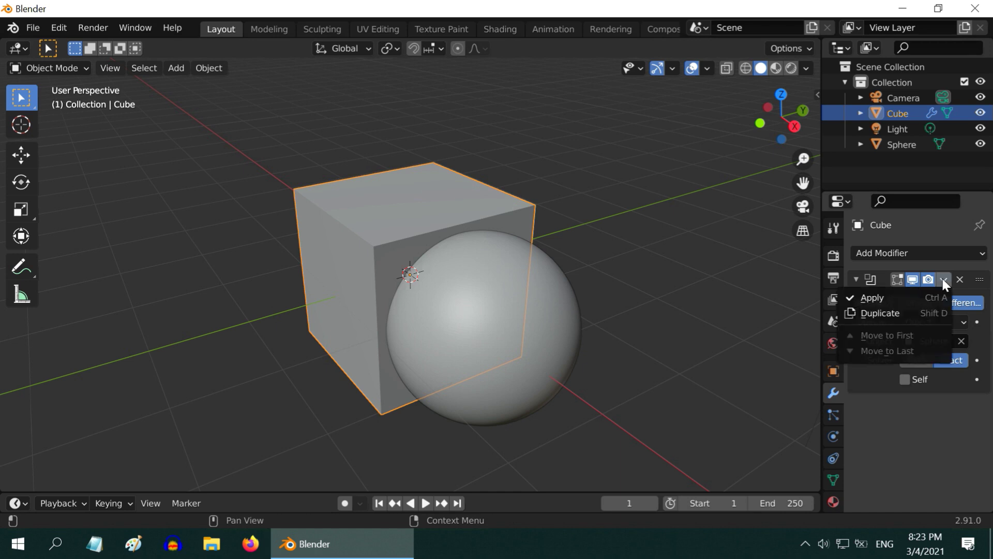
left_click(906, 298)
Delete the sphere.
left_click(569, 328)
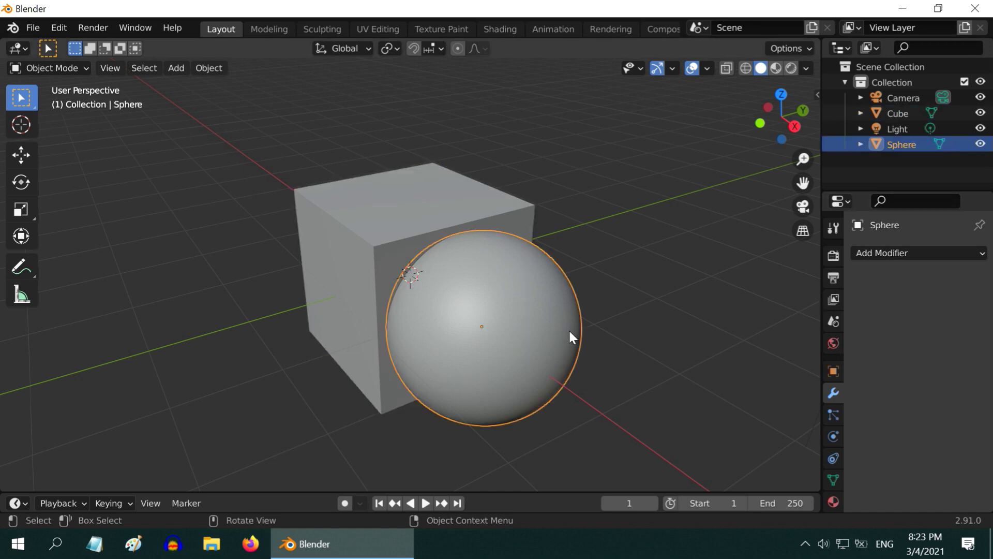
key("x")
left_click(539, 328)
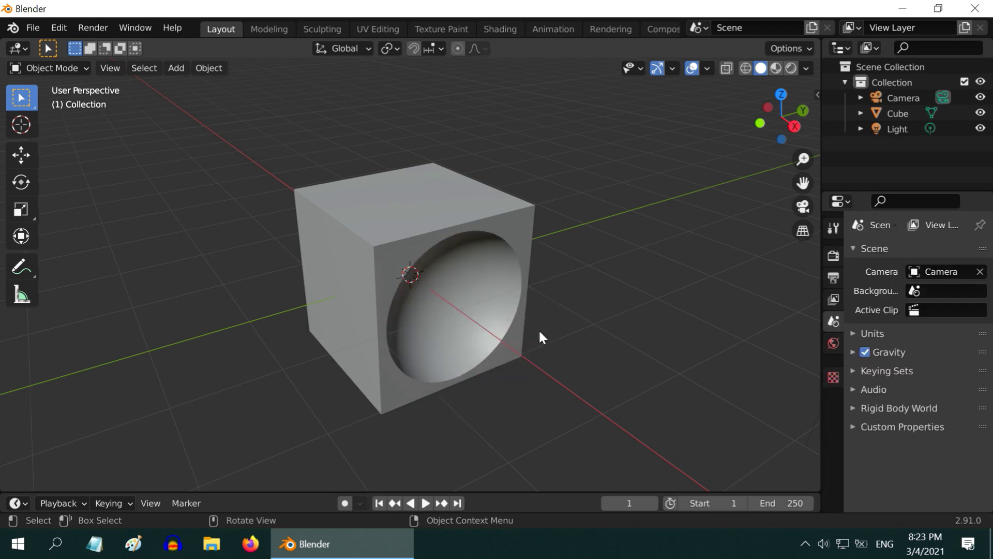
Orbit around the hollowed cube to inspect the cavity, then select the cube.
middle_click_drag(538, 330, 362, 287)
middle_click_drag(391, 328, 539, 388)
scroll(532, 337, "down", 2)
middle_click_drag(459, 322, 452, 302)
left_click(350, 323)
Delete the cube and add a cylinder at the origin.
key("x")
left_click(349, 321)
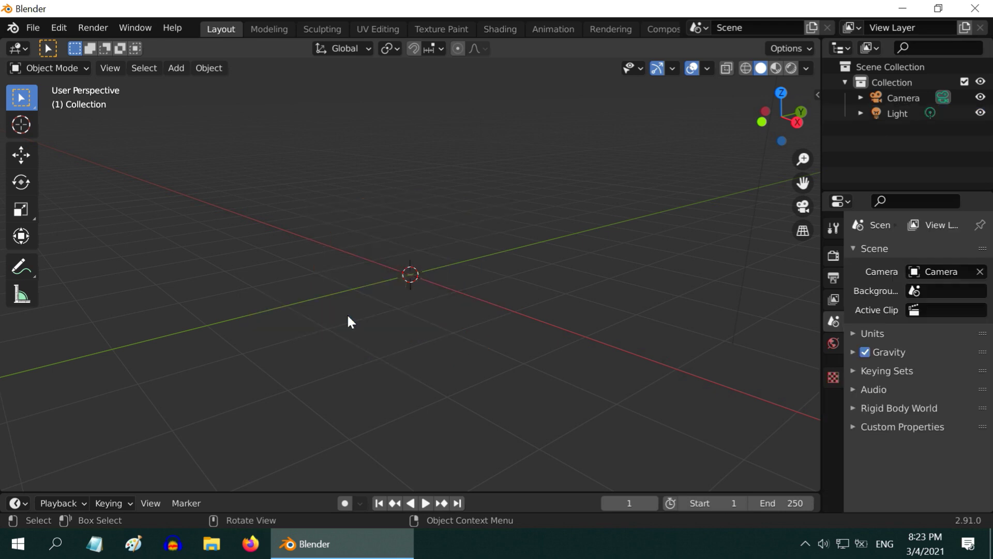
left_click(175, 69)
mouse_move(185, 85)
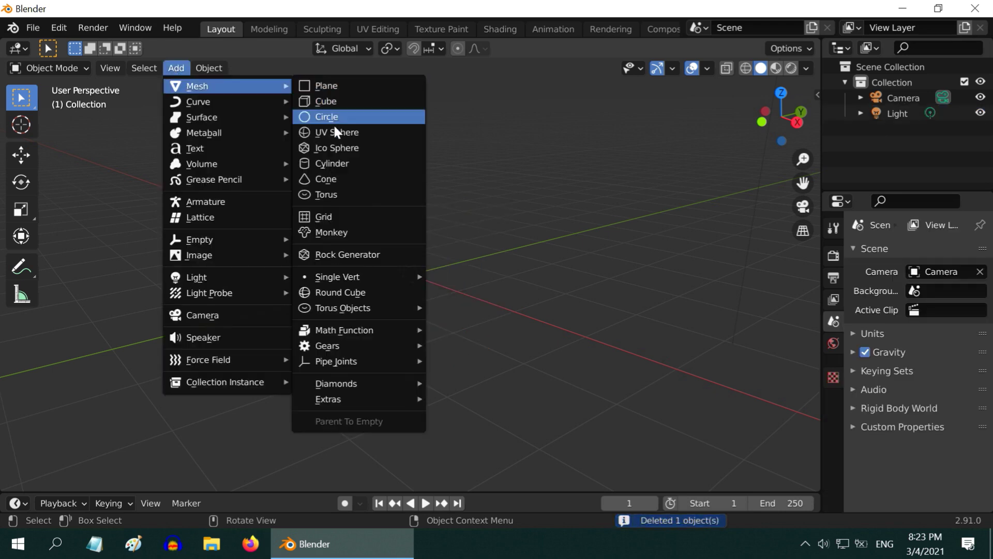
left_click(343, 162)
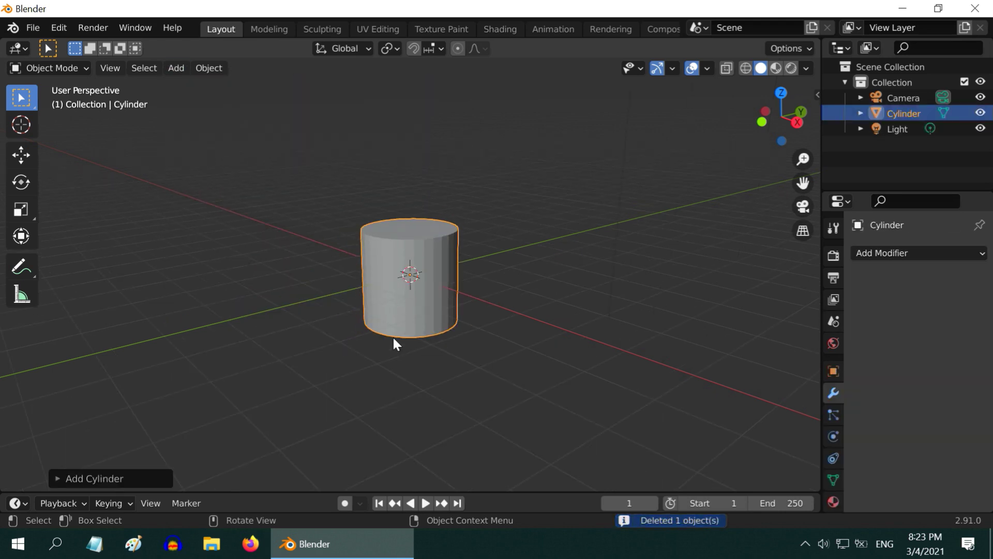
Scale the cylinder by 2 along Z, then by 1.5 overall.
key("s")
key("z")
key("2")
key("Return")
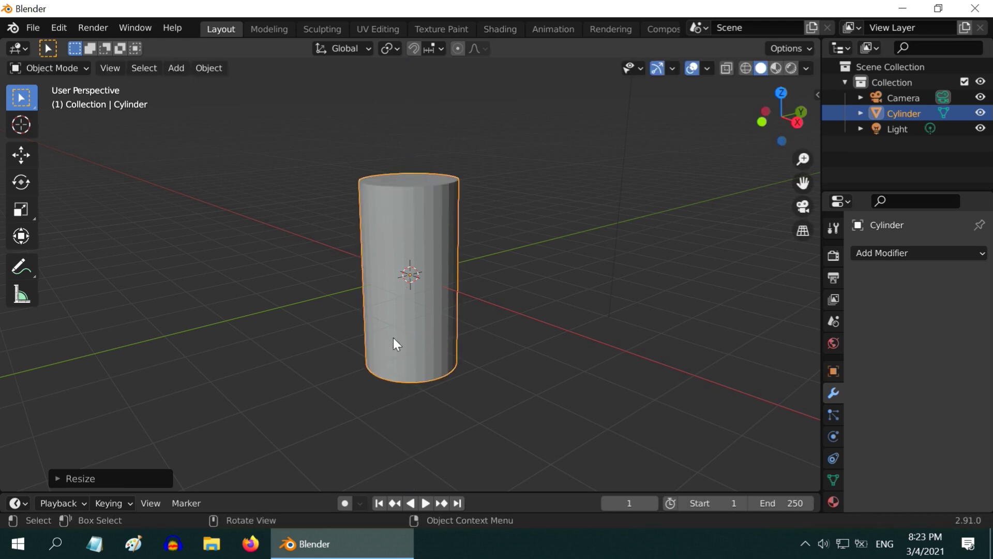
type("s1.5")
key("Return")
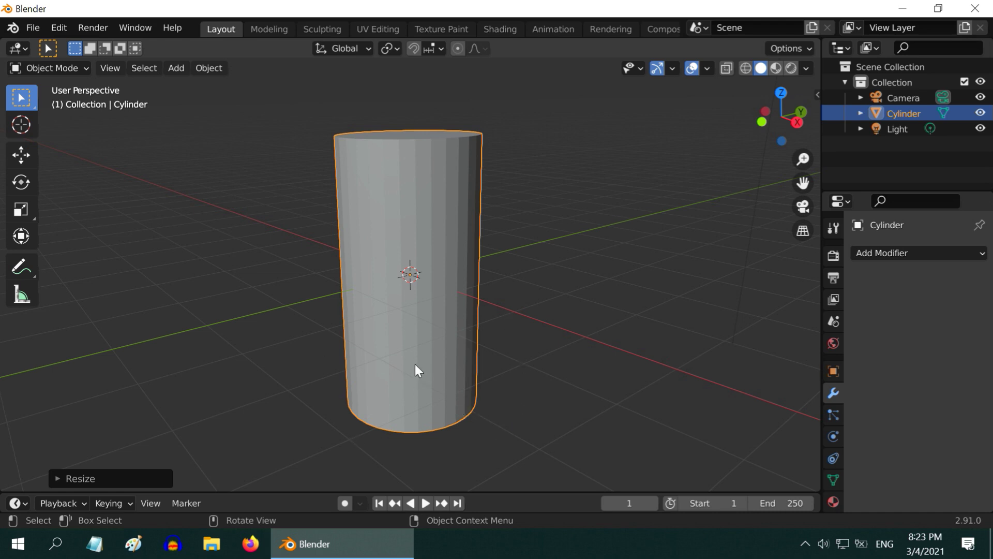
Enter Edit Mode on the cylinder and deselect all of its mesh.
left_click(61, 69)
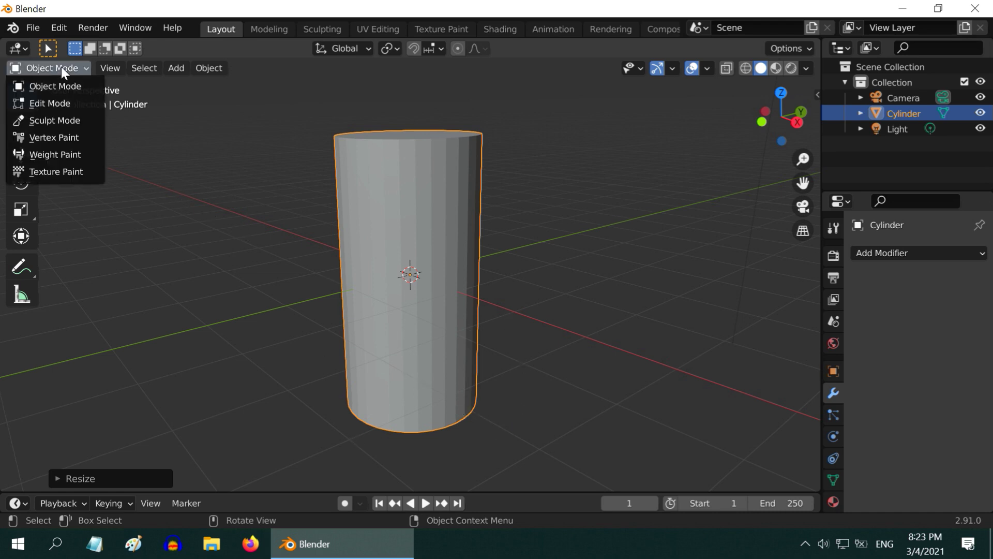
left_click(60, 102)
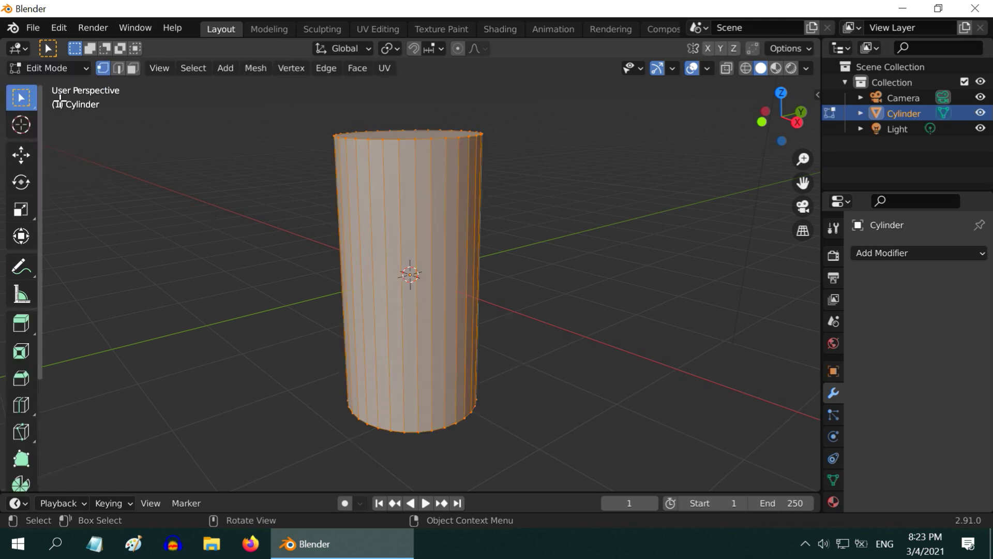
left_click(267, 316)
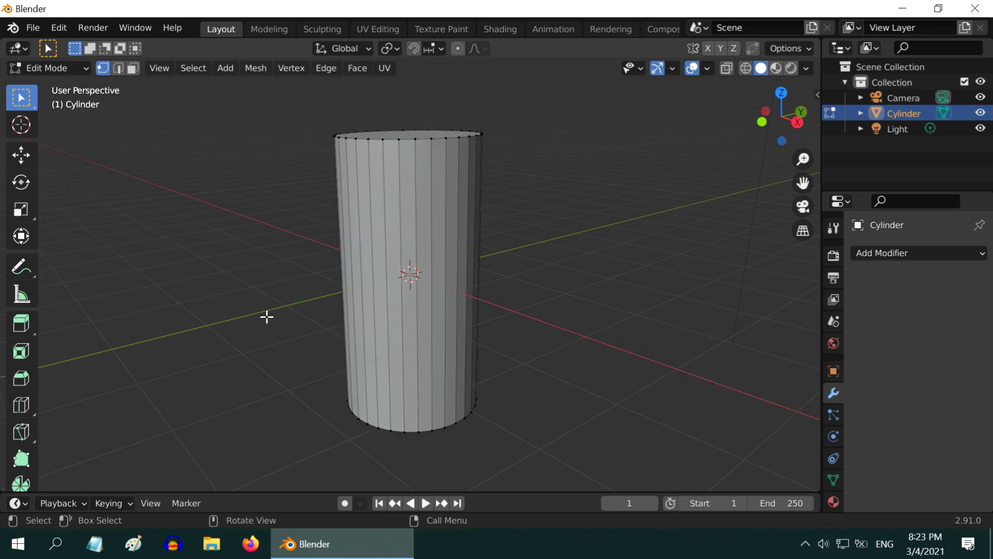
Loop-cut the cylinder's middle with Number of Cuts set to 2.
left_click(27, 403)
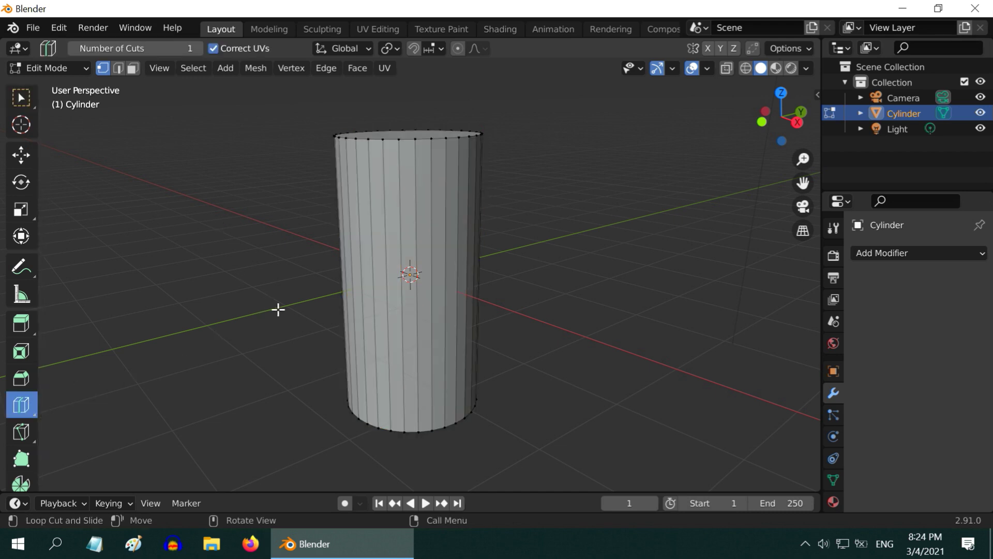
left_click(398, 276)
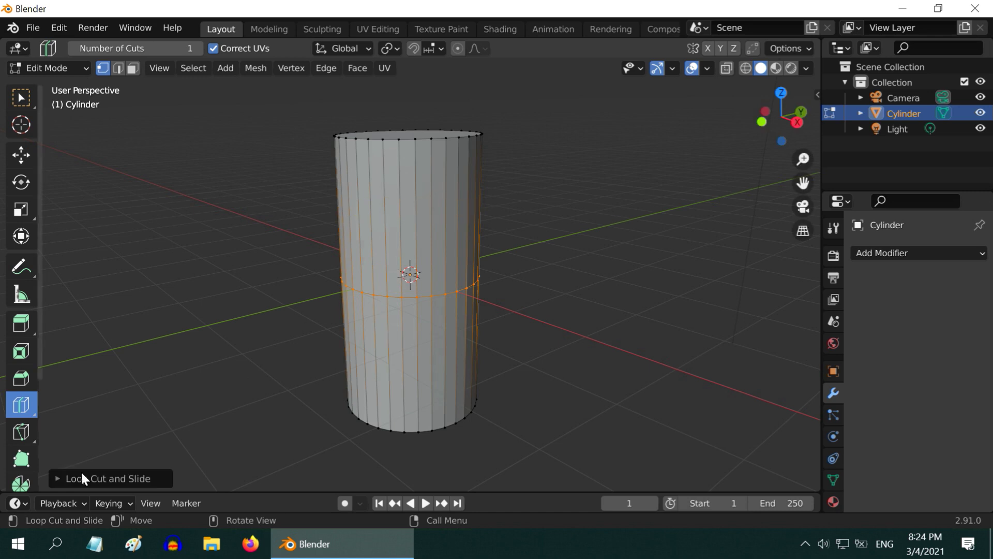
left_click(56, 477)
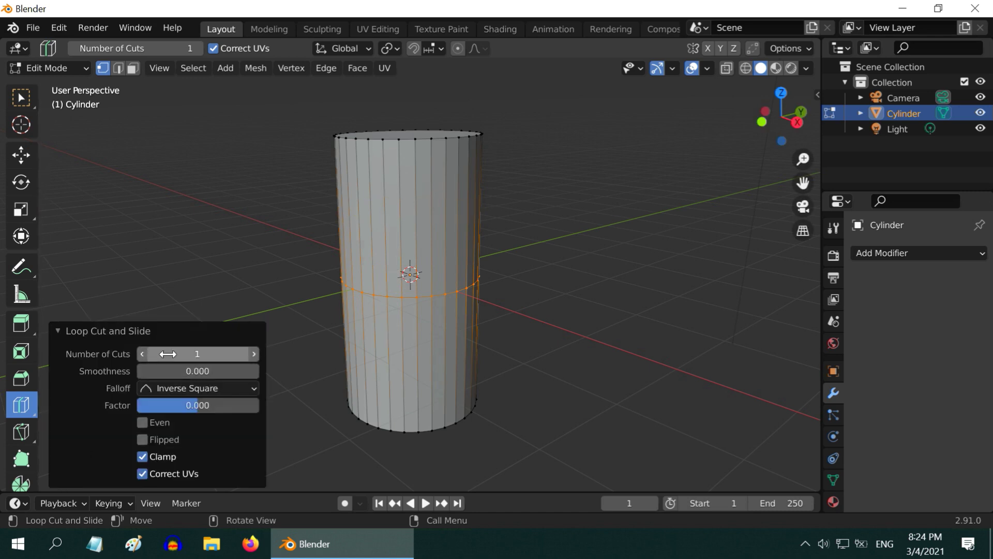
left_click(216, 354)
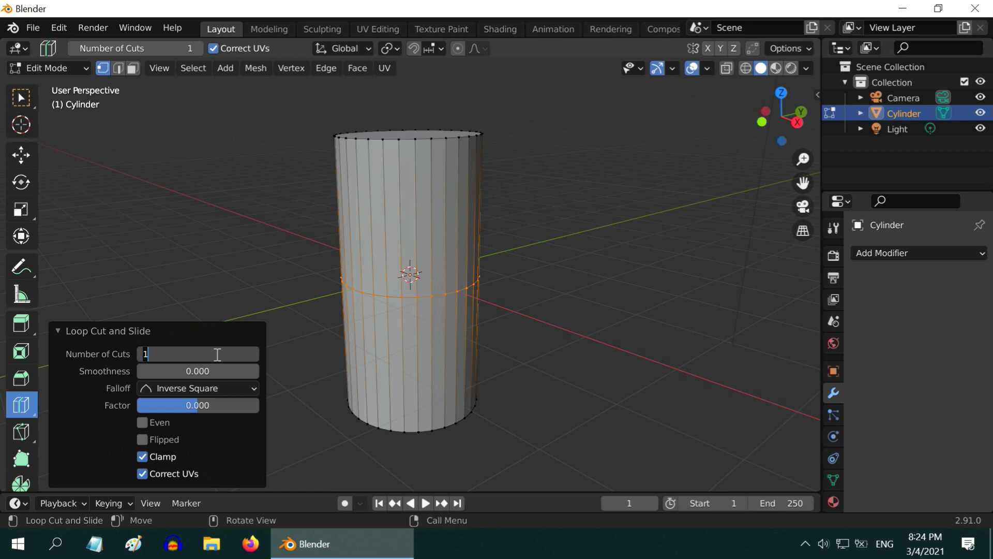
key("Return")
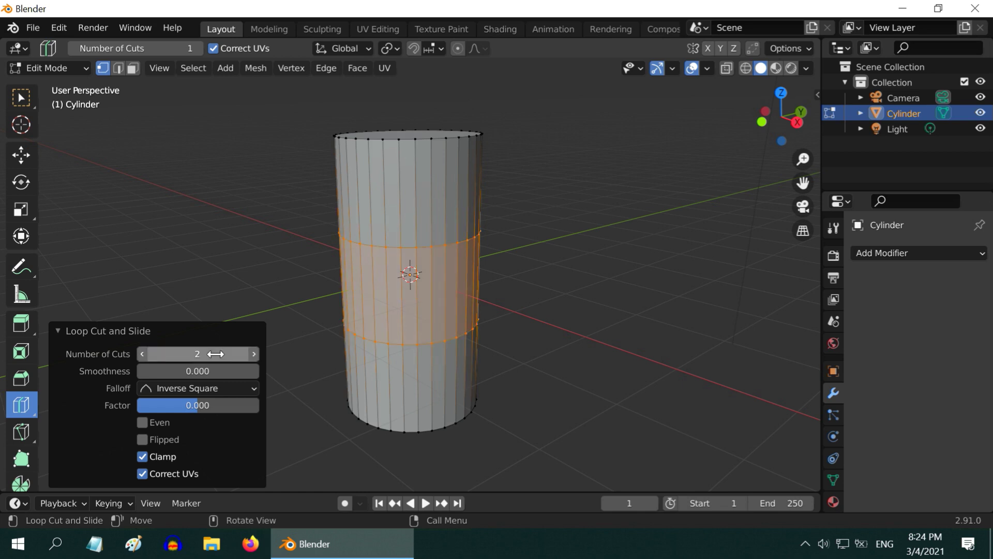
left_click(56, 330)
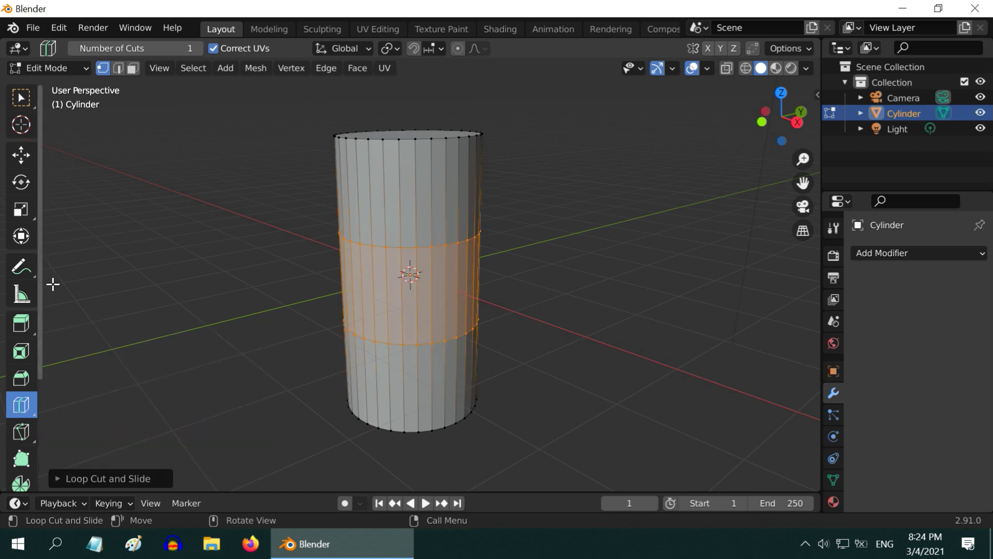
left_click(20, 97)
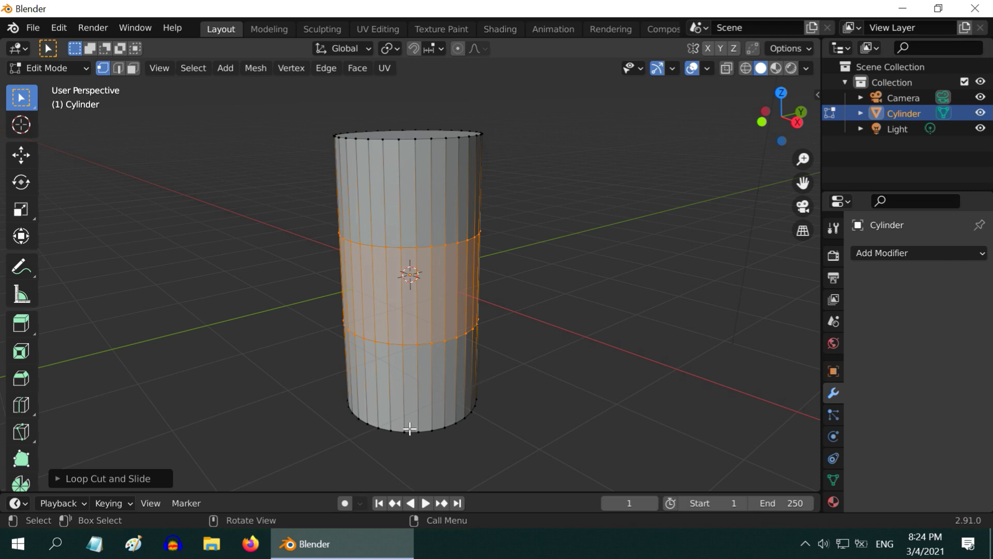
In Face select mode, box-select the cylinder's lower band of faces below the bottom loop.
left_click(133, 68)
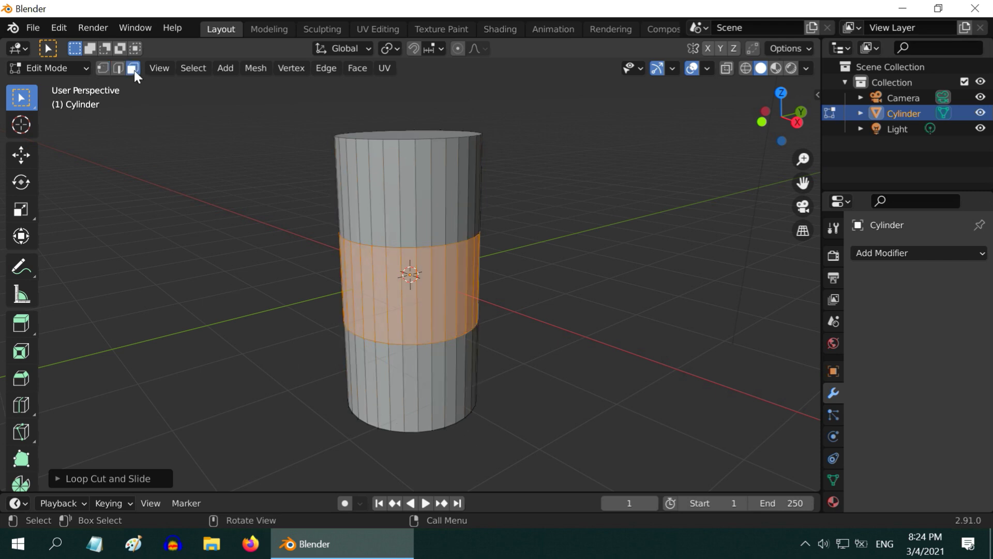
left_click(280, 368)
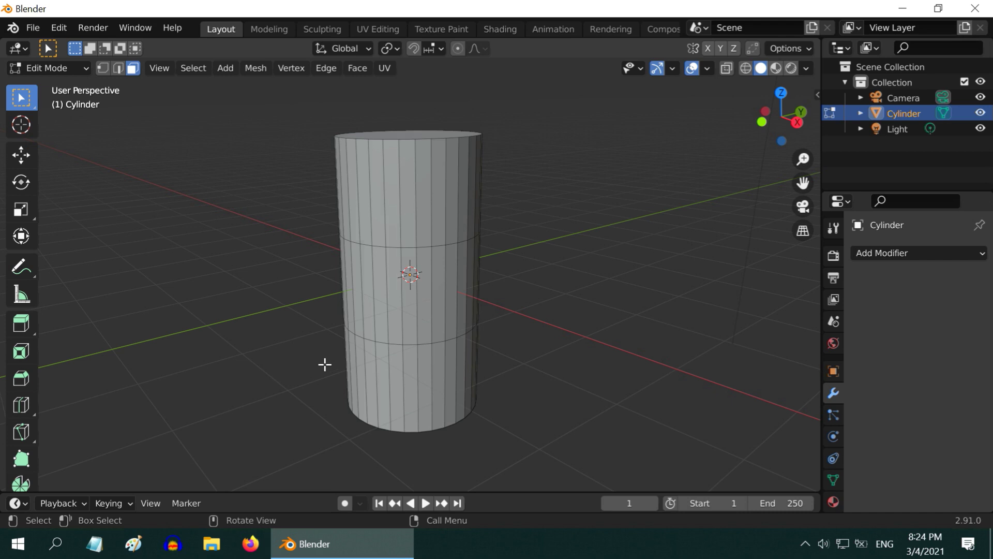
left_click_drag(323, 361, 518, 420)
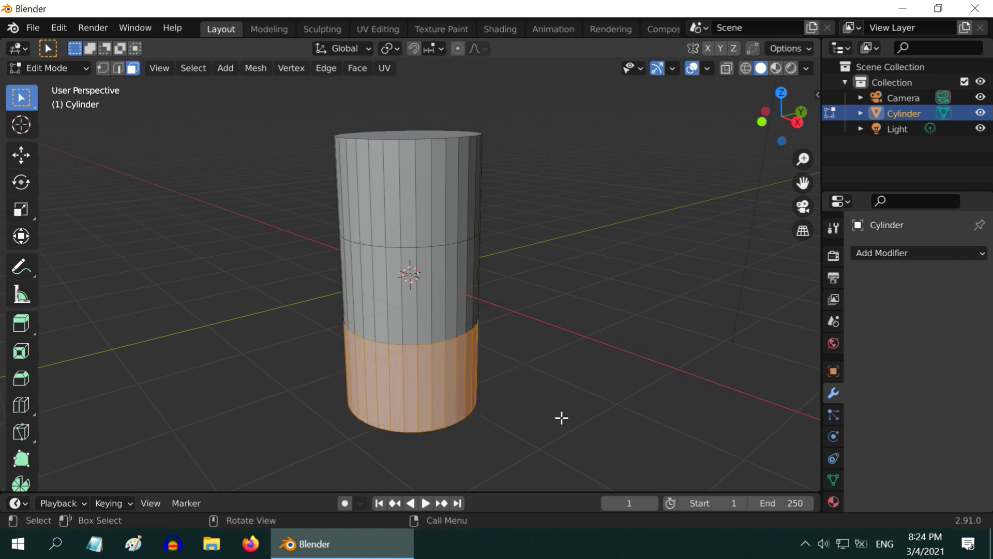
middle_click_drag(561, 417, 327, 412)
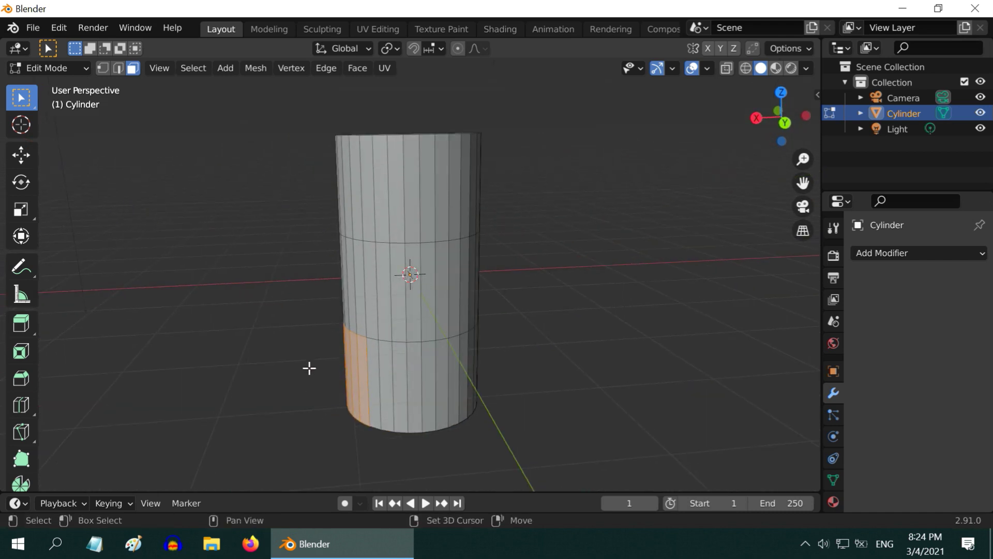
left_click_drag(308, 367, 543, 428)
middle_click_drag(536, 428, 323, 378)
left_click_drag(313, 367, 538, 414)
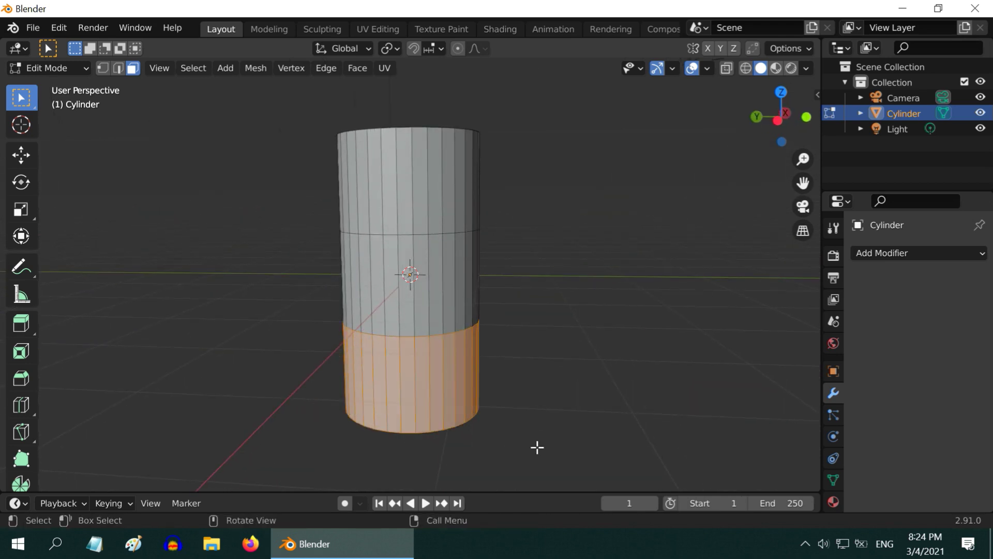
middle_click_drag(537, 446, 505, 337)
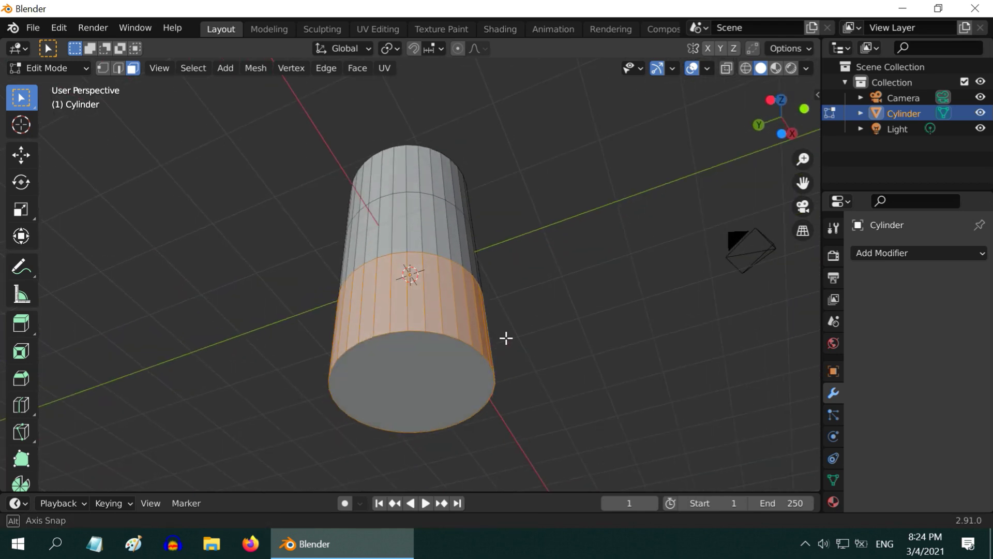
Add the bottom cap face and separate the selection into its own object, Cylinder.001.
left_click(412, 374, "shift")
middle_click_drag(411, 374, 408, 79)
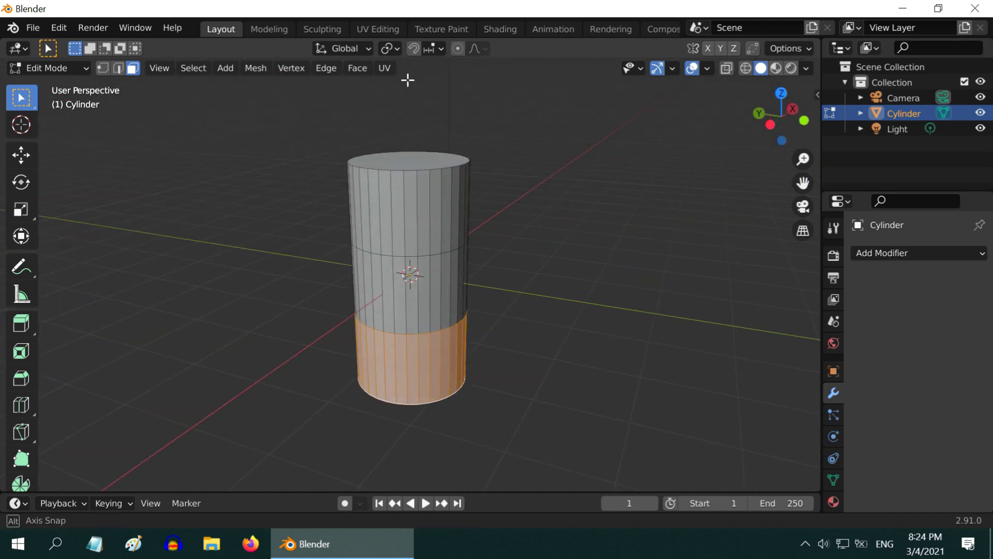
left_click(257, 67)
mouse_move(299, 213)
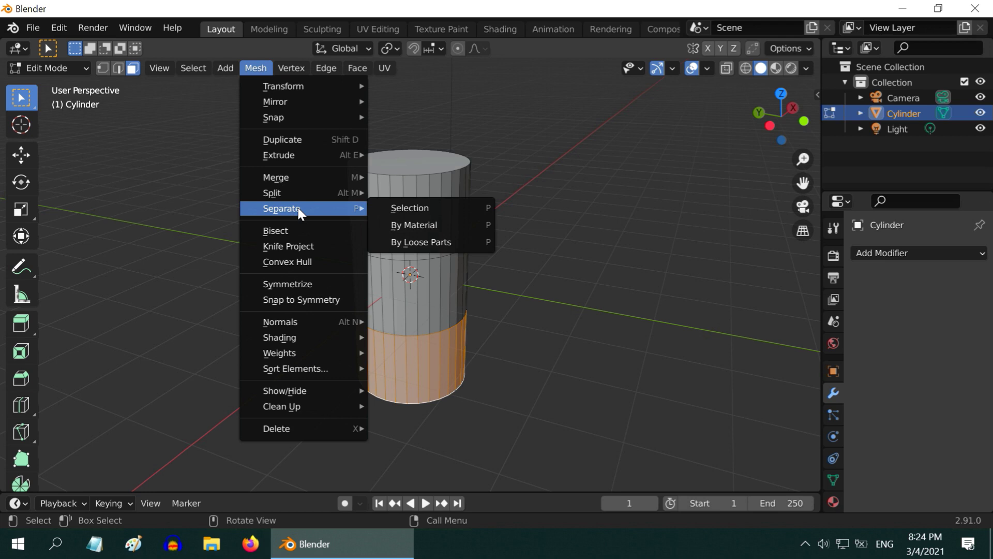
left_click(408, 207)
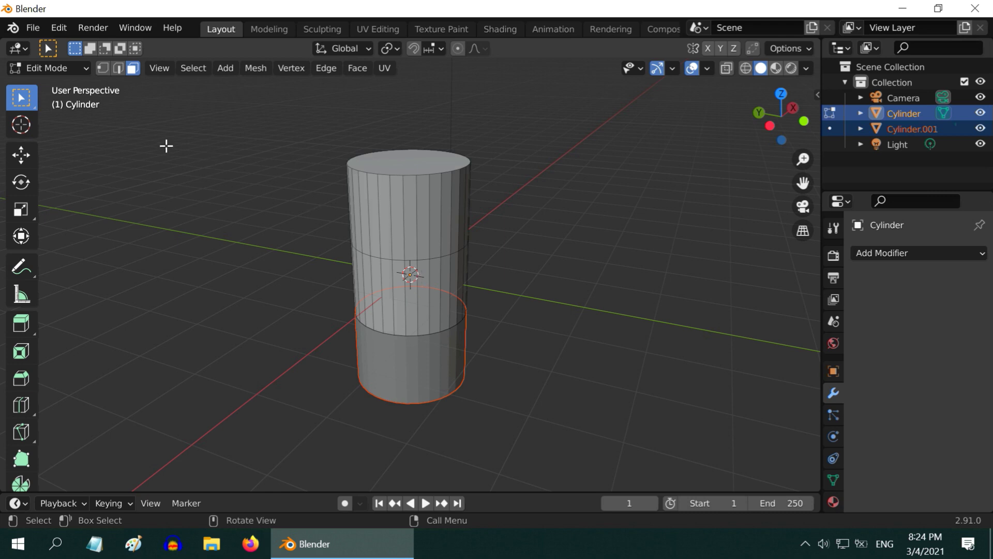
In Object Mode, select Cylinder.001 and move it along Y beside the tall cylinder.
left_click(70, 67)
left_click(66, 84)
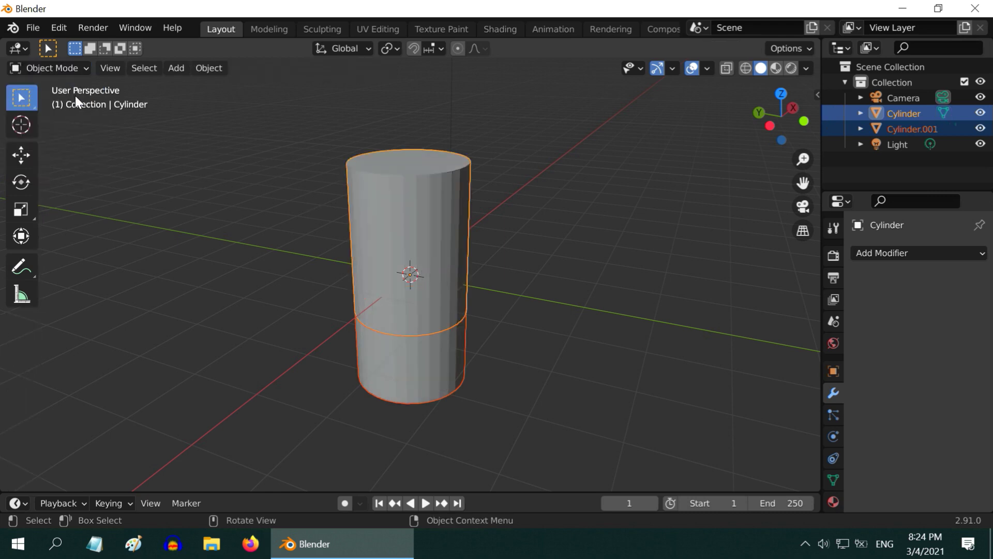
left_click(521, 398)
left_click(408, 373)
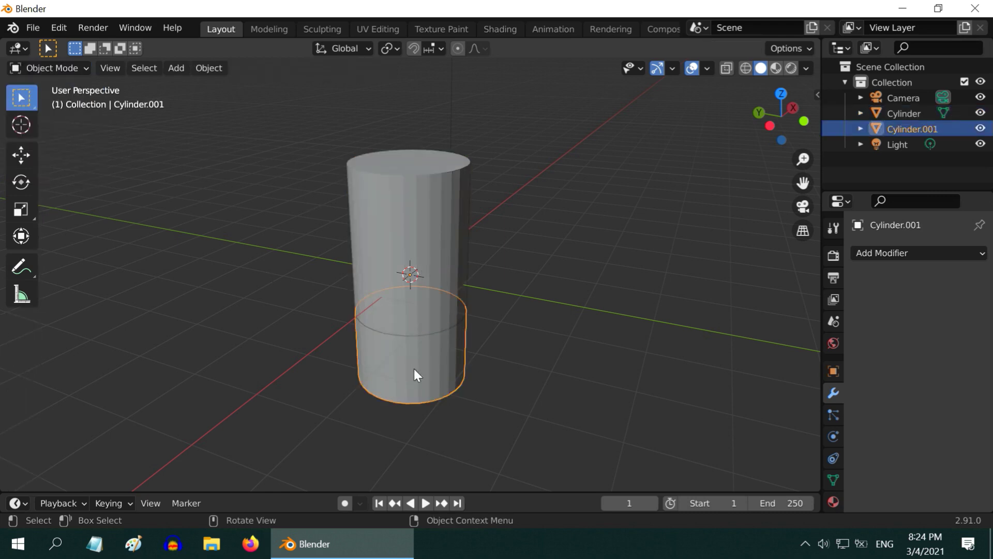
left_click(32, 157)
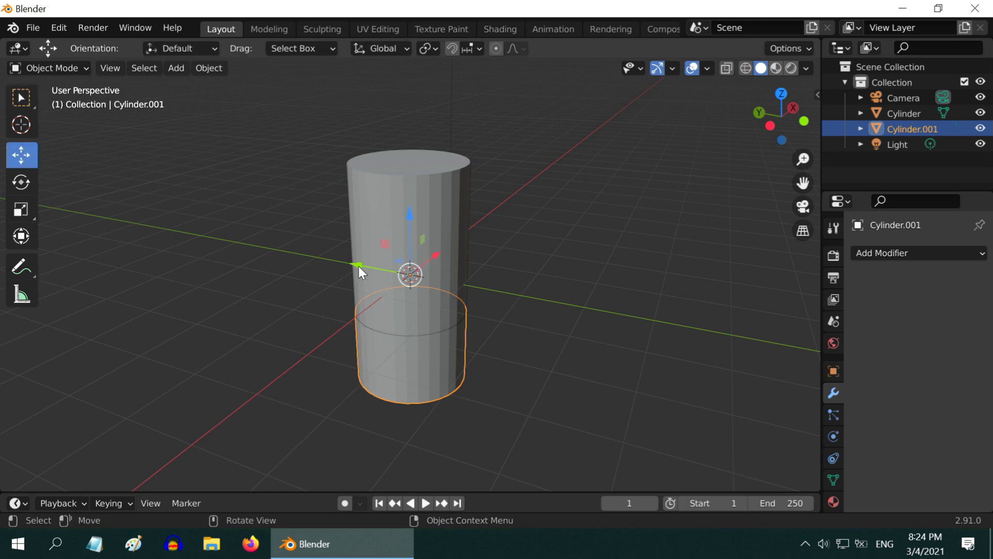
left_click_drag(358, 266, 305, 257)
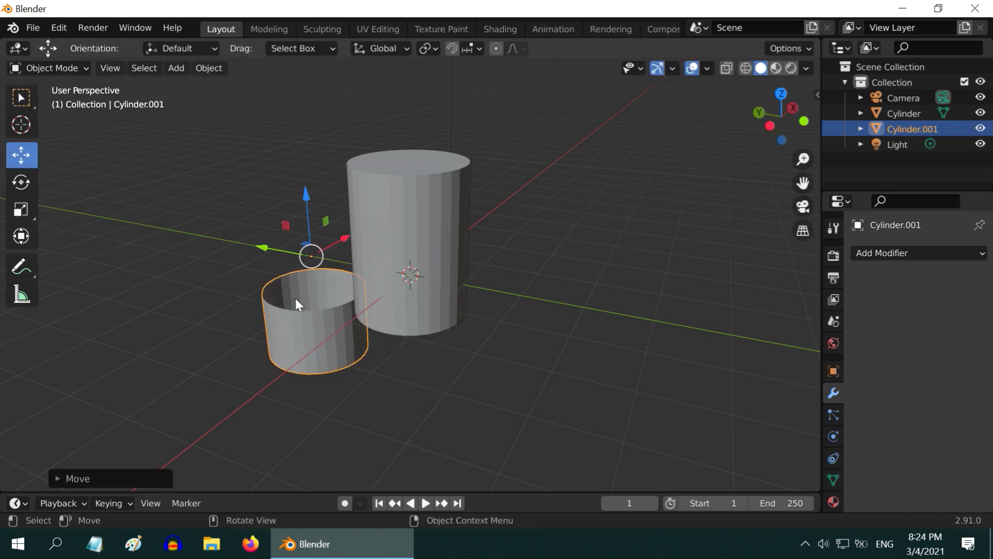
left_click(21, 98)
middle_click_drag(397, 423, 356, 361)
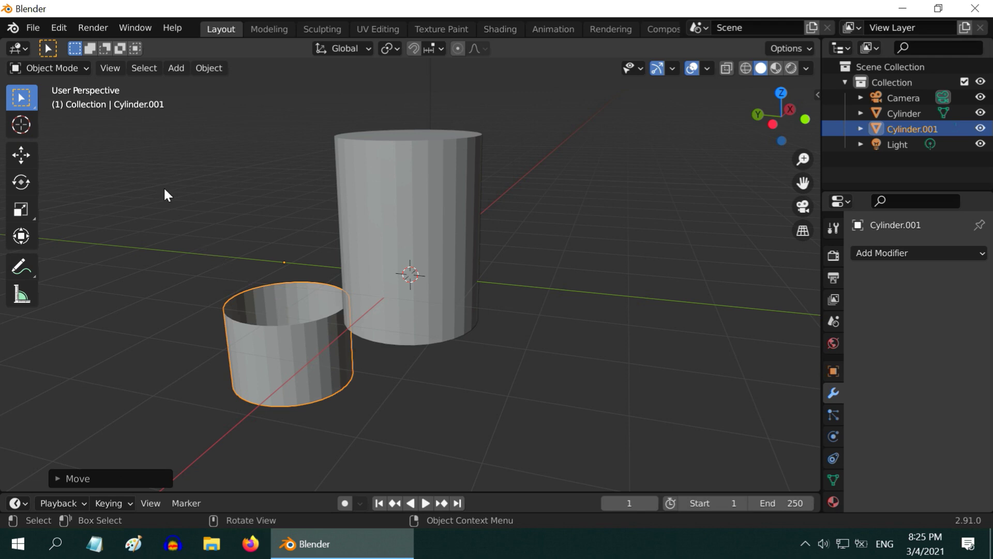
left_click(72, 69)
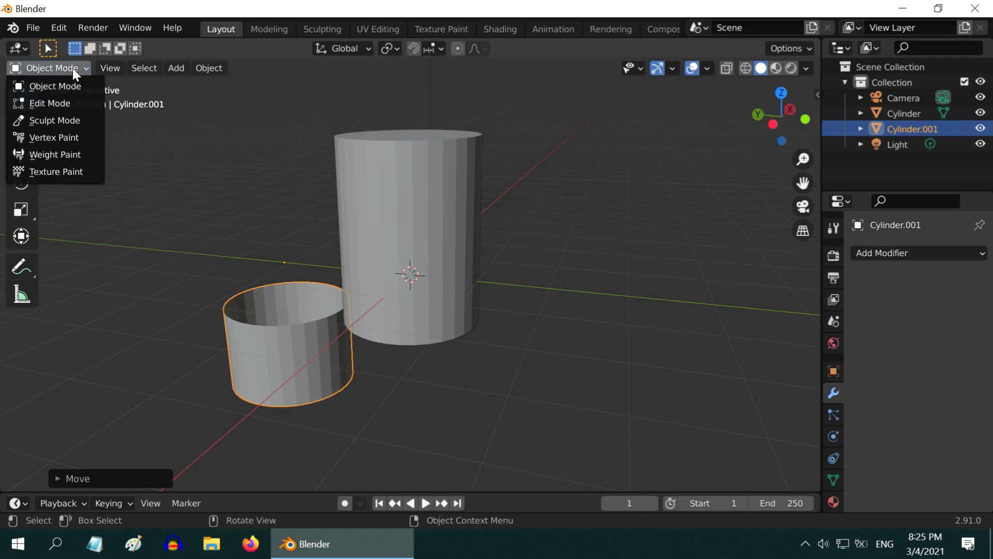
Enter Edit Mode on Cylinder.001 and select the vertices of its open top rim.
left_click(60, 103)
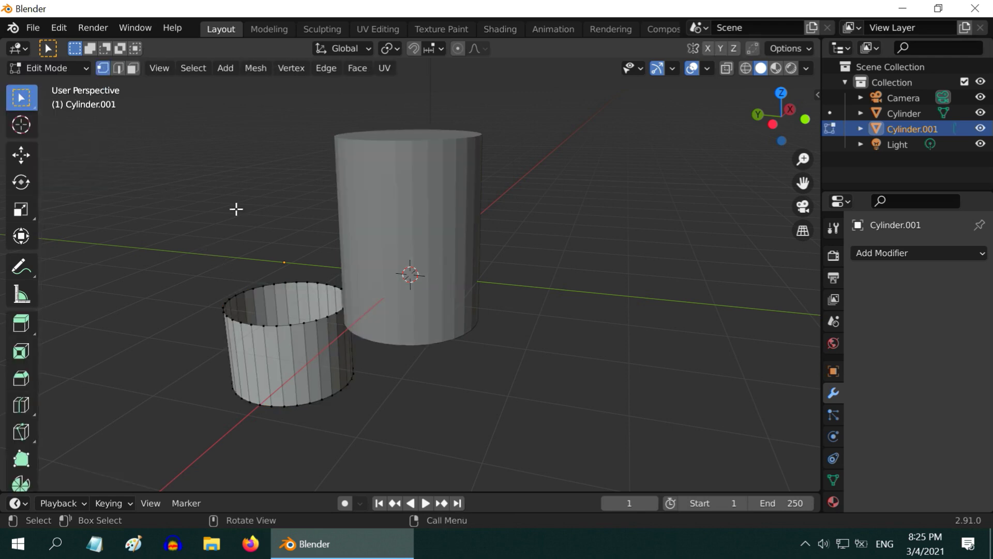
middle_click_drag(236, 209, 426, 372)
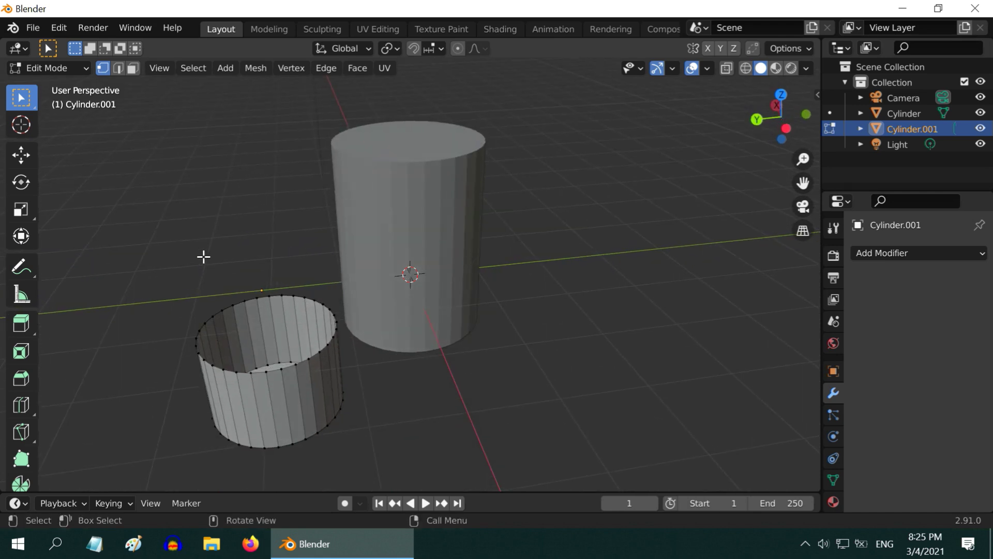
middle_click_drag(203, 257, 176, 290)
left_click_drag(146, 316, 383, 373)
left_click_drag(215, 293, 335, 333)
middle_click_drag(372, 373, 359, 401)
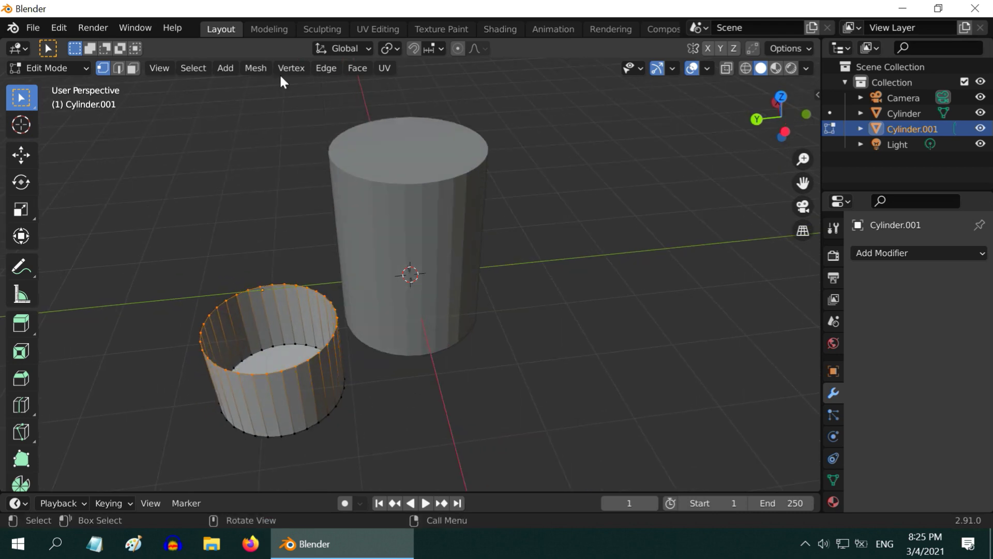
Fill the rim with a face using New Edge/Face from Vertices, then return to Object Mode.
left_click(286, 69)
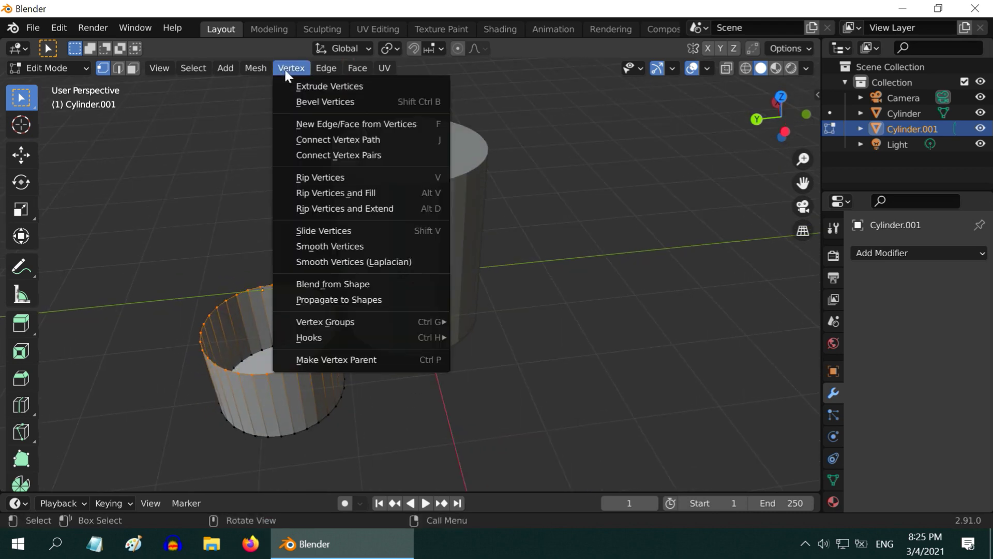
left_click(358, 125)
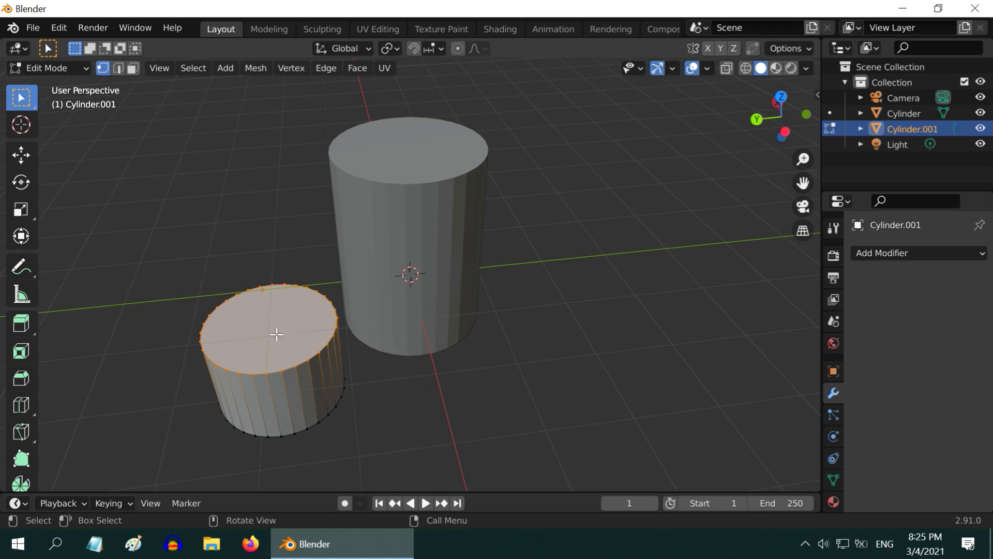
scroll(281, 335, "down", 3)
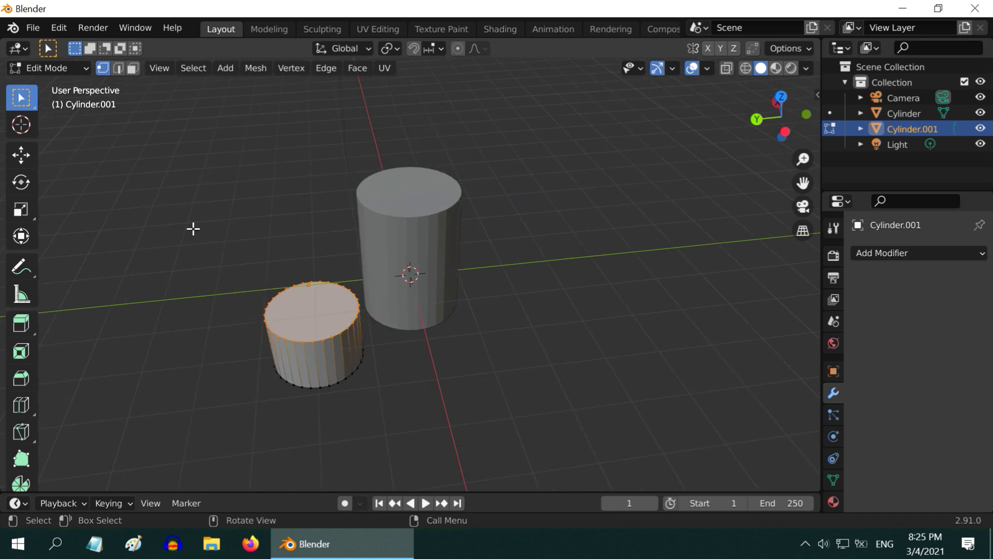
left_click(67, 72)
Return to Object Mode and delete both cylinders and the light.
left_click(70, 86)
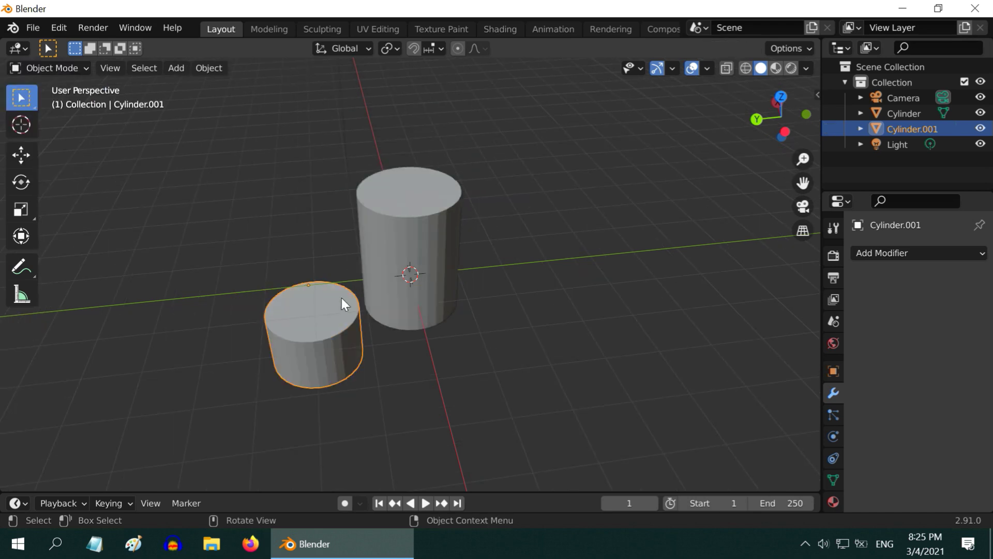
scroll(407, 388, "down", 2)
left_click_drag(247, 155, 513, 409)
key("x")
left_click(487, 409)
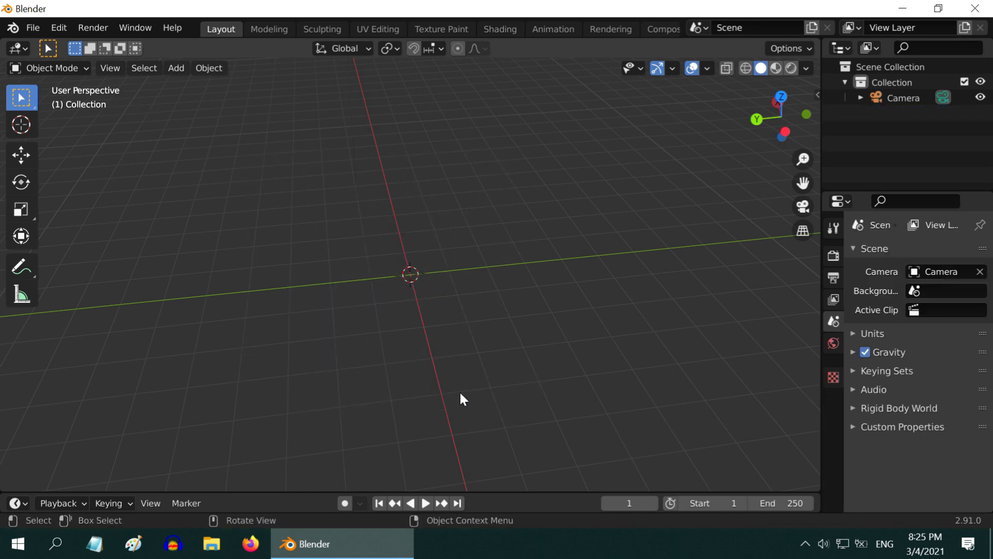
Add a new cube mesh at the scene origin and orbit around it.
left_click(175, 68)
mouse_move(197, 85)
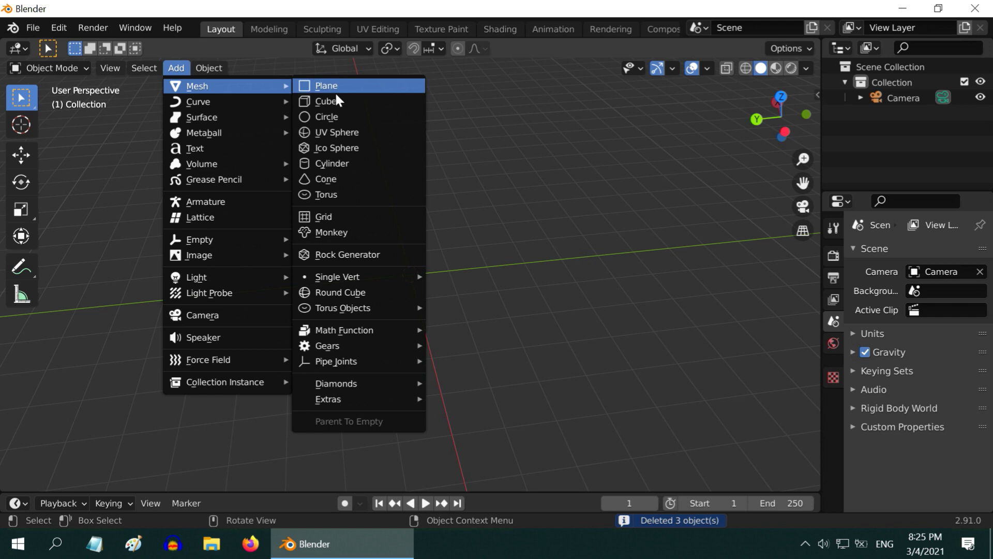
left_click(342, 99)
scroll(385, 305, "up", 3)
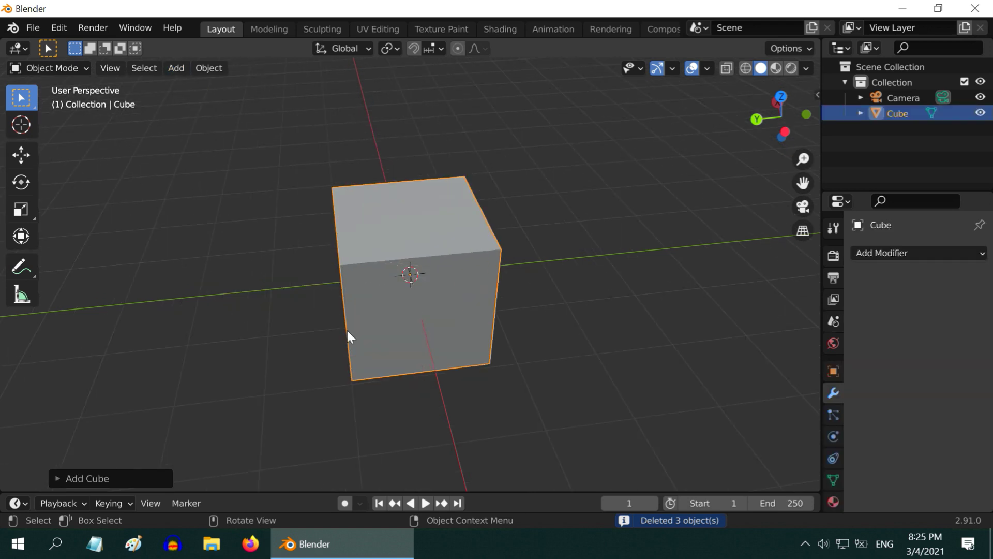
middle_click_drag(346, 333, 365, 323)
scroll(378, 300, "up", 2)
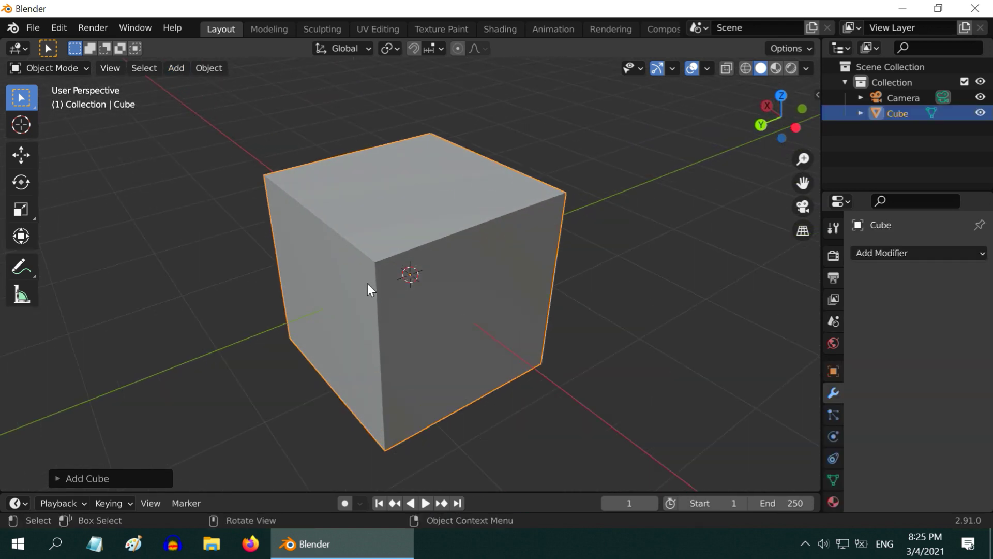
mouse_move(421, 308)
middle_mouse_down()
mouse_move(407, 290)
mouse_move(417, 310)
middle_mouse_up()
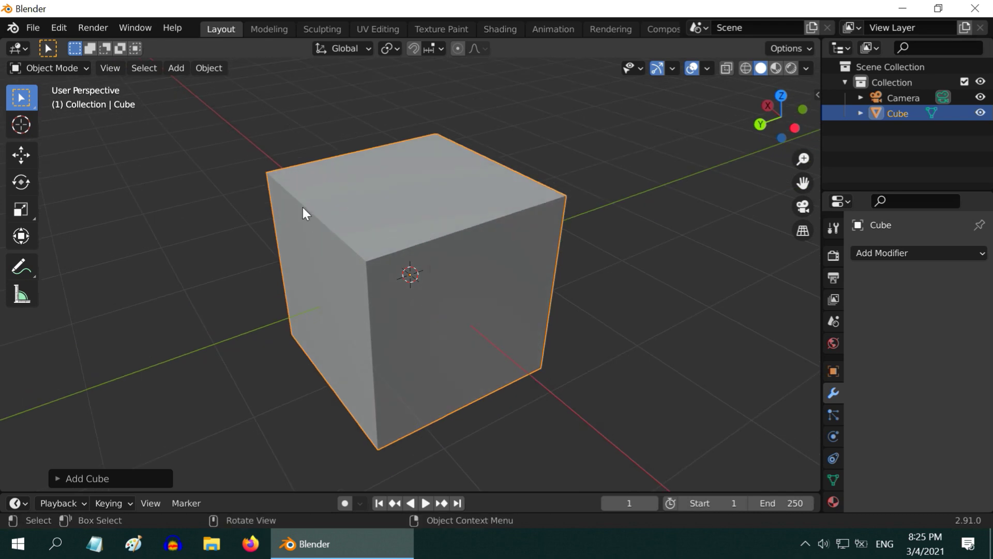
Put the cube into Edit Mode with all geometry deselected.
left_click(67, 68)
left_click(67, 101)
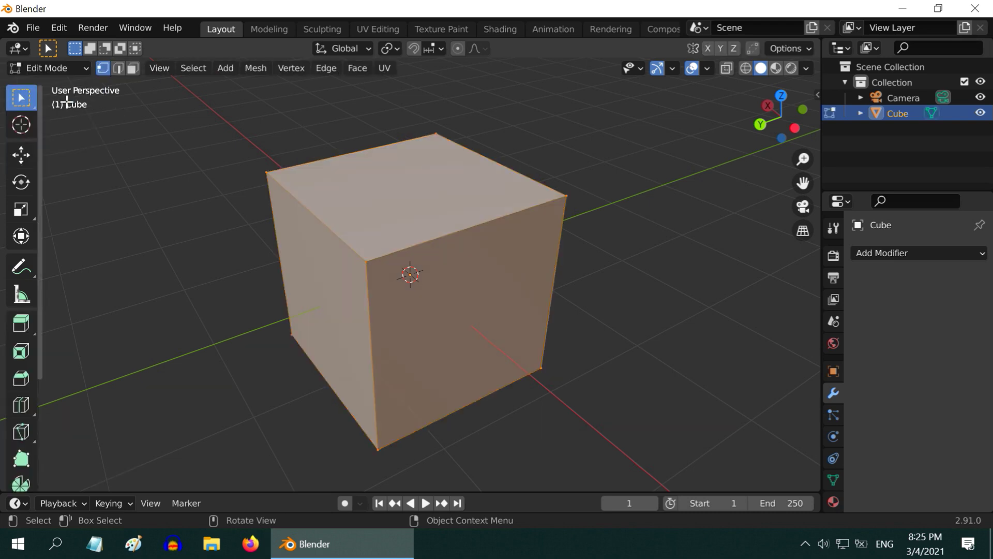
left_click(225, 314)
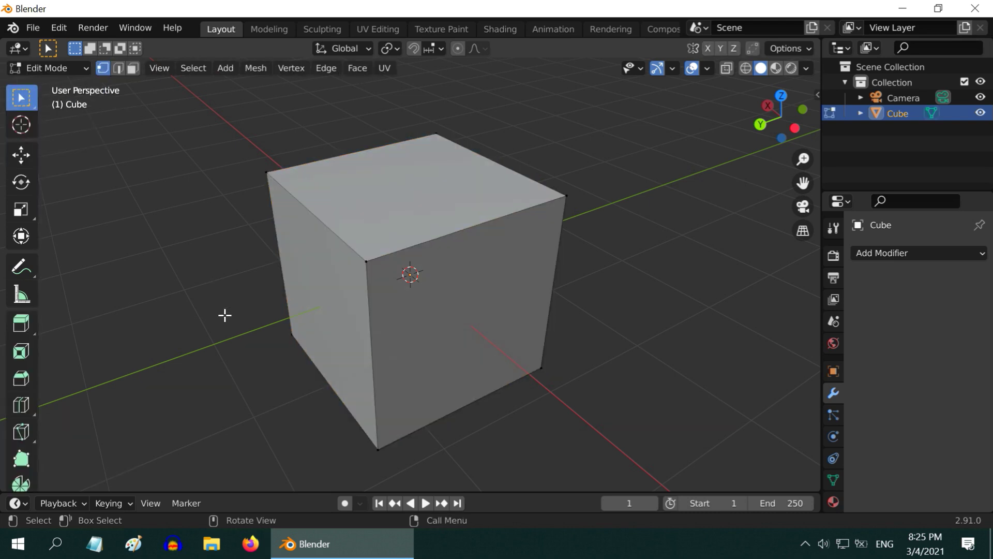
Knife-cut a triangle across a top corner through the left top, top and front vertical edges.
left_click(19, 434)
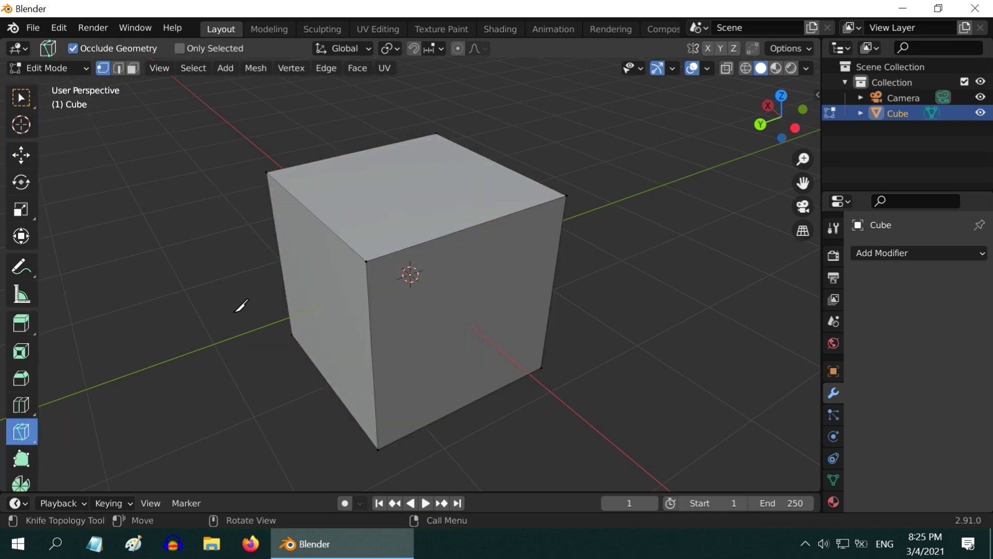
left_click(324, 224)
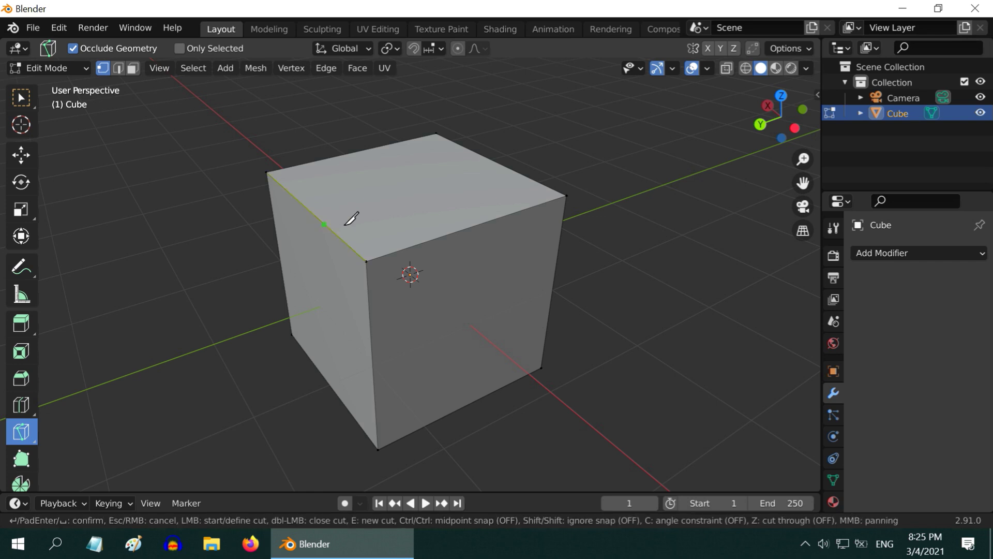
left_click(436, 238)
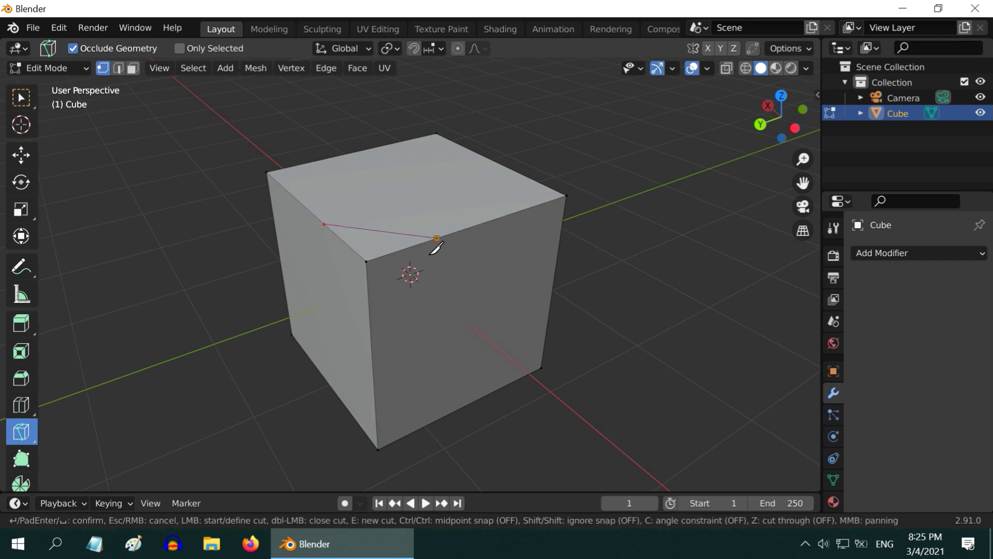
left_click(371, 330)
key("Return")
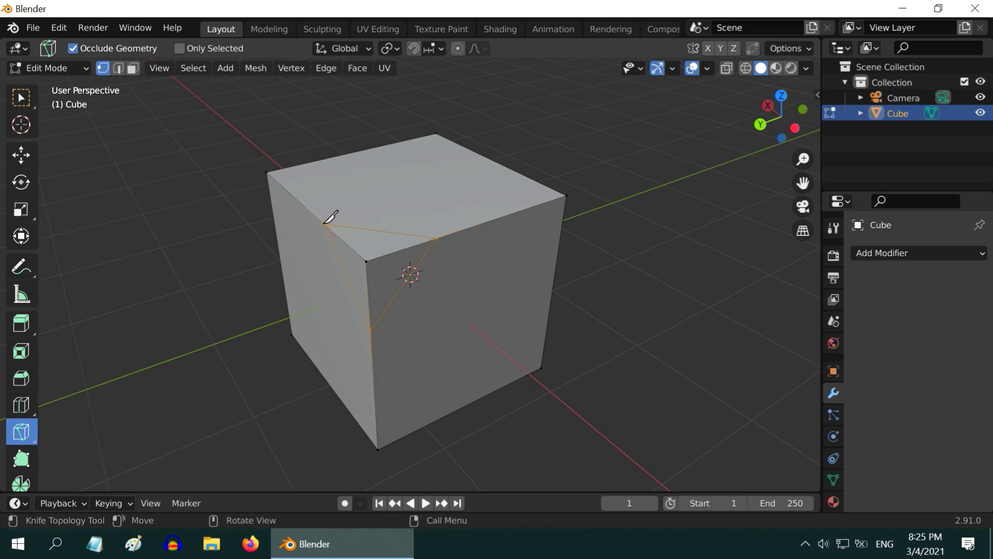
In box and face select mode, delete the three triangular faces at the cut corner.
left_click(23, 94)
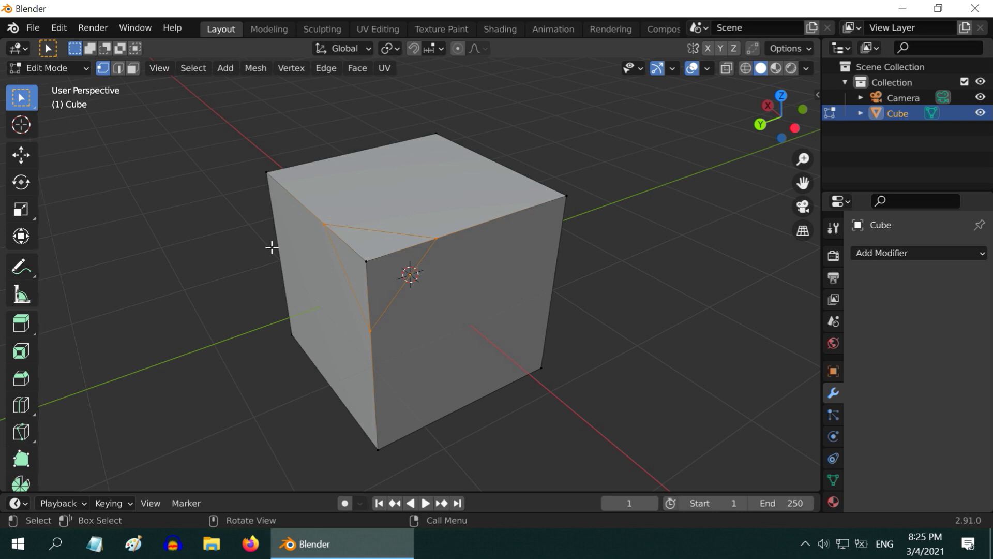
left_click(133, 69)
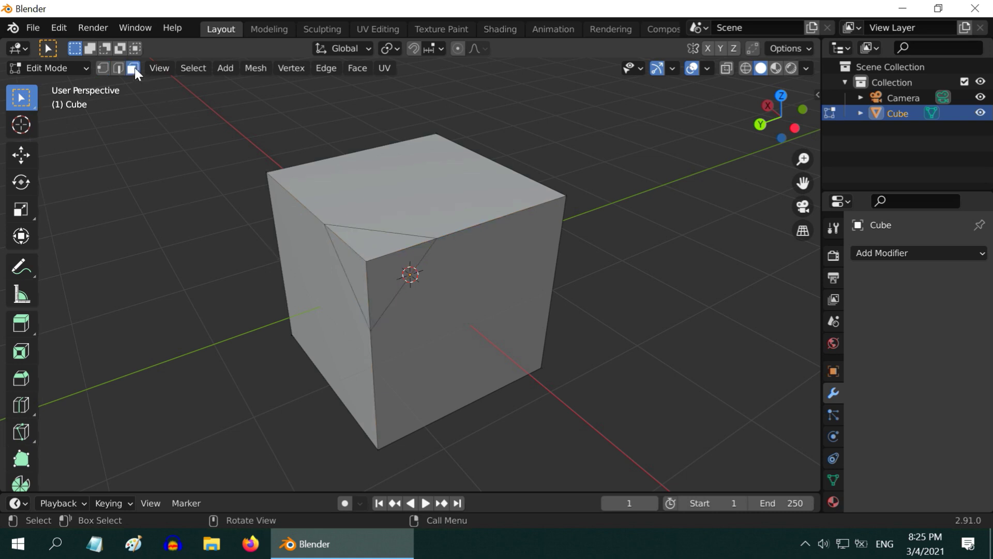
left_click(374, 242)
left_click(379, 268, "shift")
left_click(361, 273, "shift")
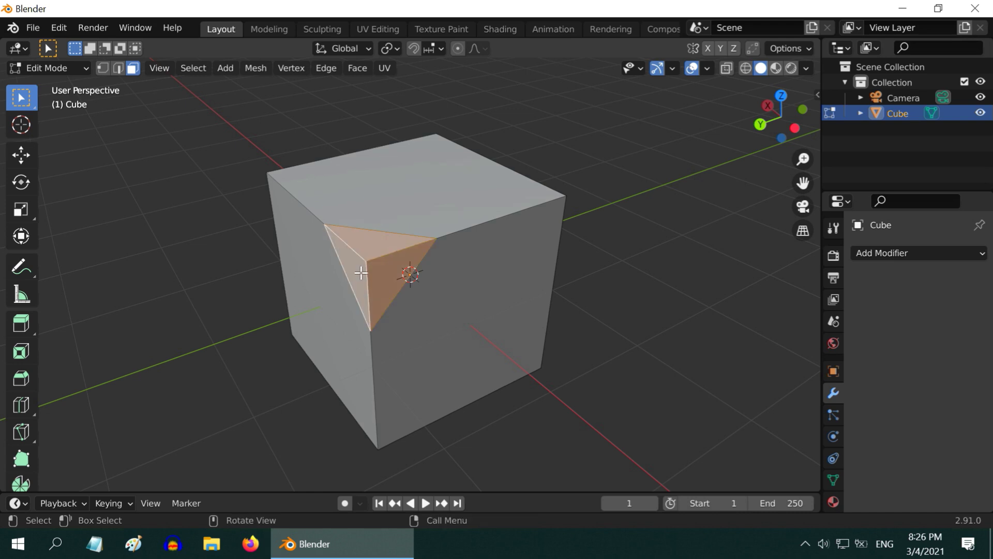
key("x")
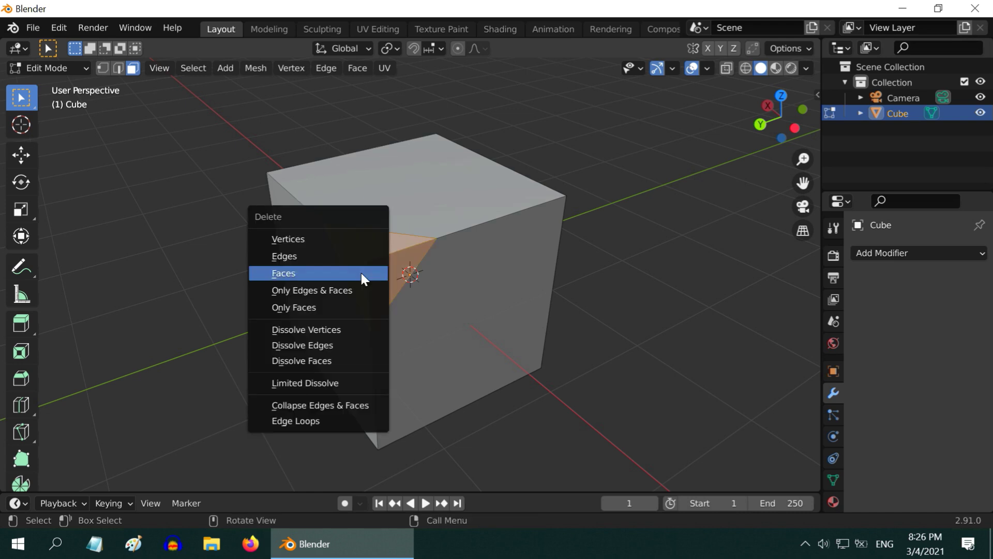
left_click(290, 272)
middle_click_drag(442, 295, 384, 279)
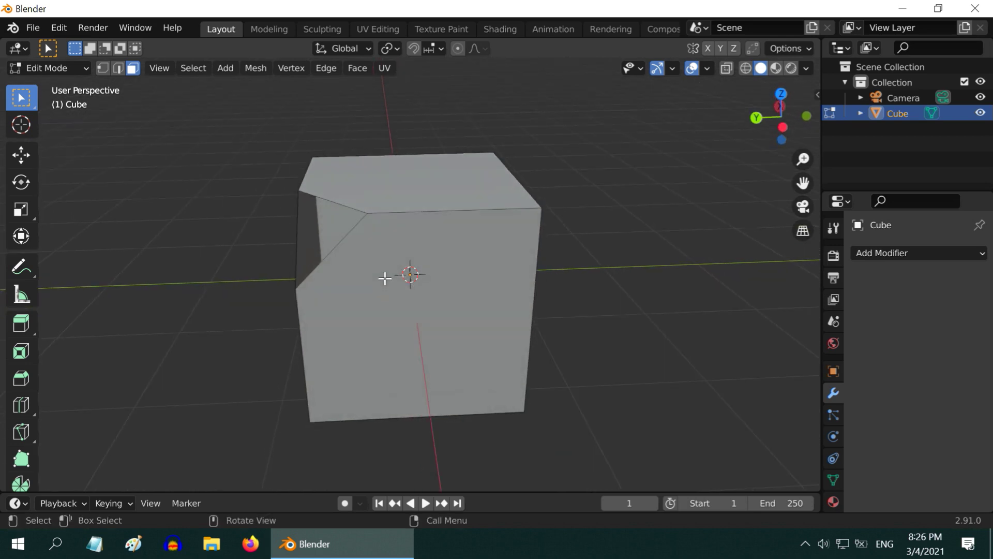
Select the hole's vertices and fill it with New Edge/Face from Vertices.
scroll(383, 279, "up", 2)
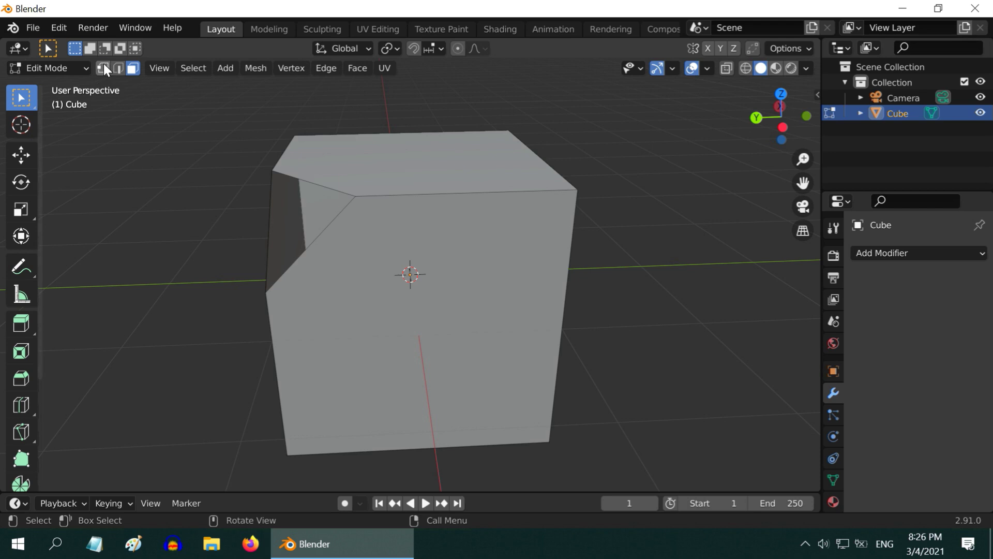
left_click(103, 67)
left_click_drag(223, 149, 365, 305)
left_click(293, 68)
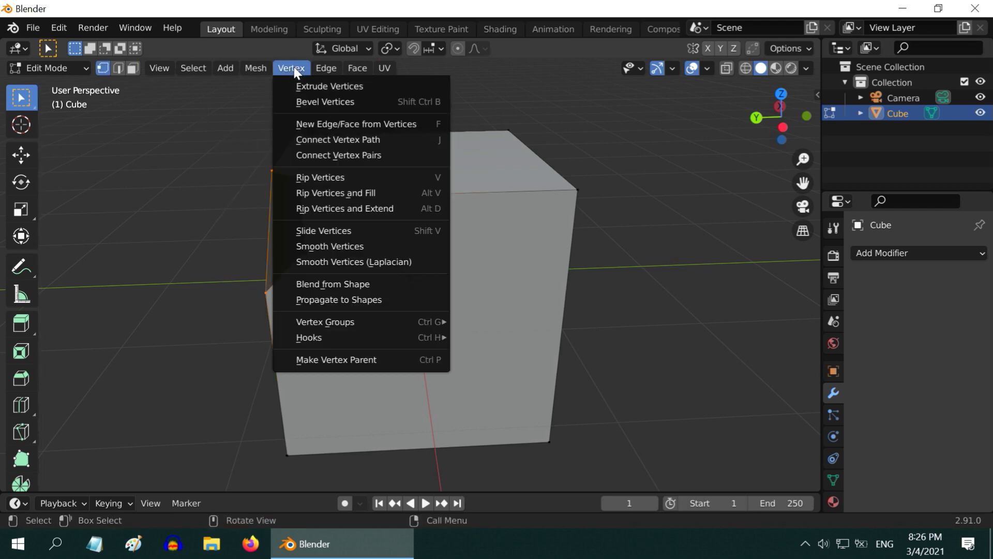
left_click(339, 124)
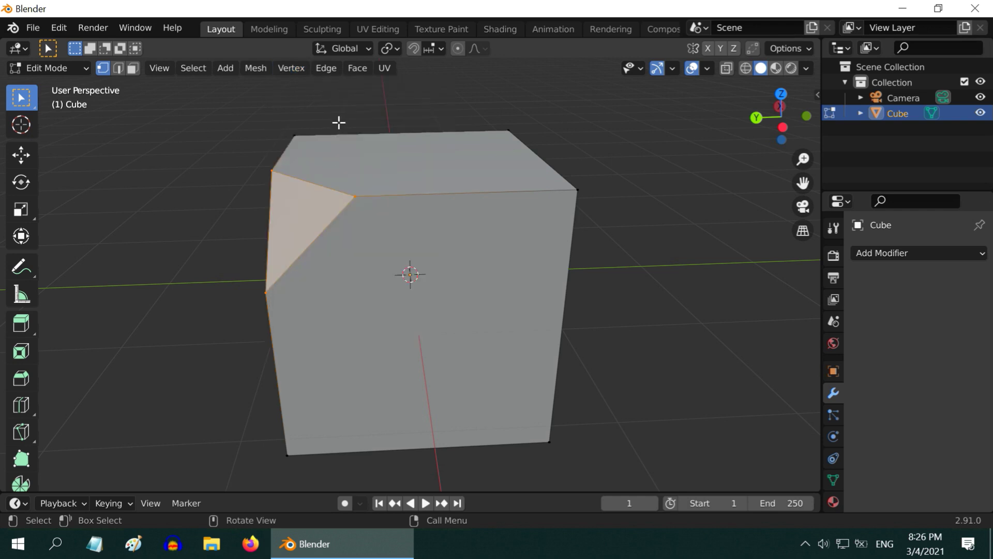
middle_click_drag(321, 240, 264, 257)
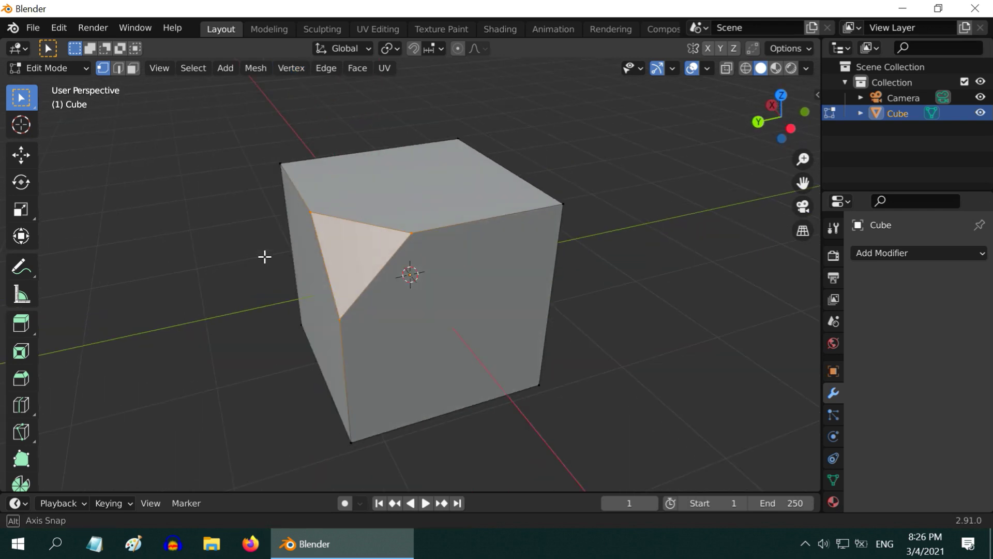
scroll(410, 277, "up", 1)
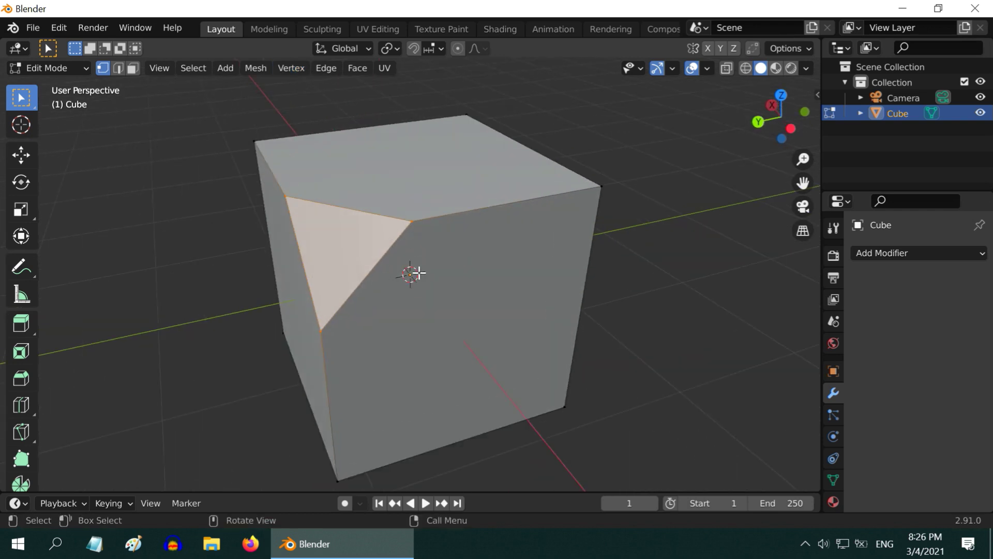